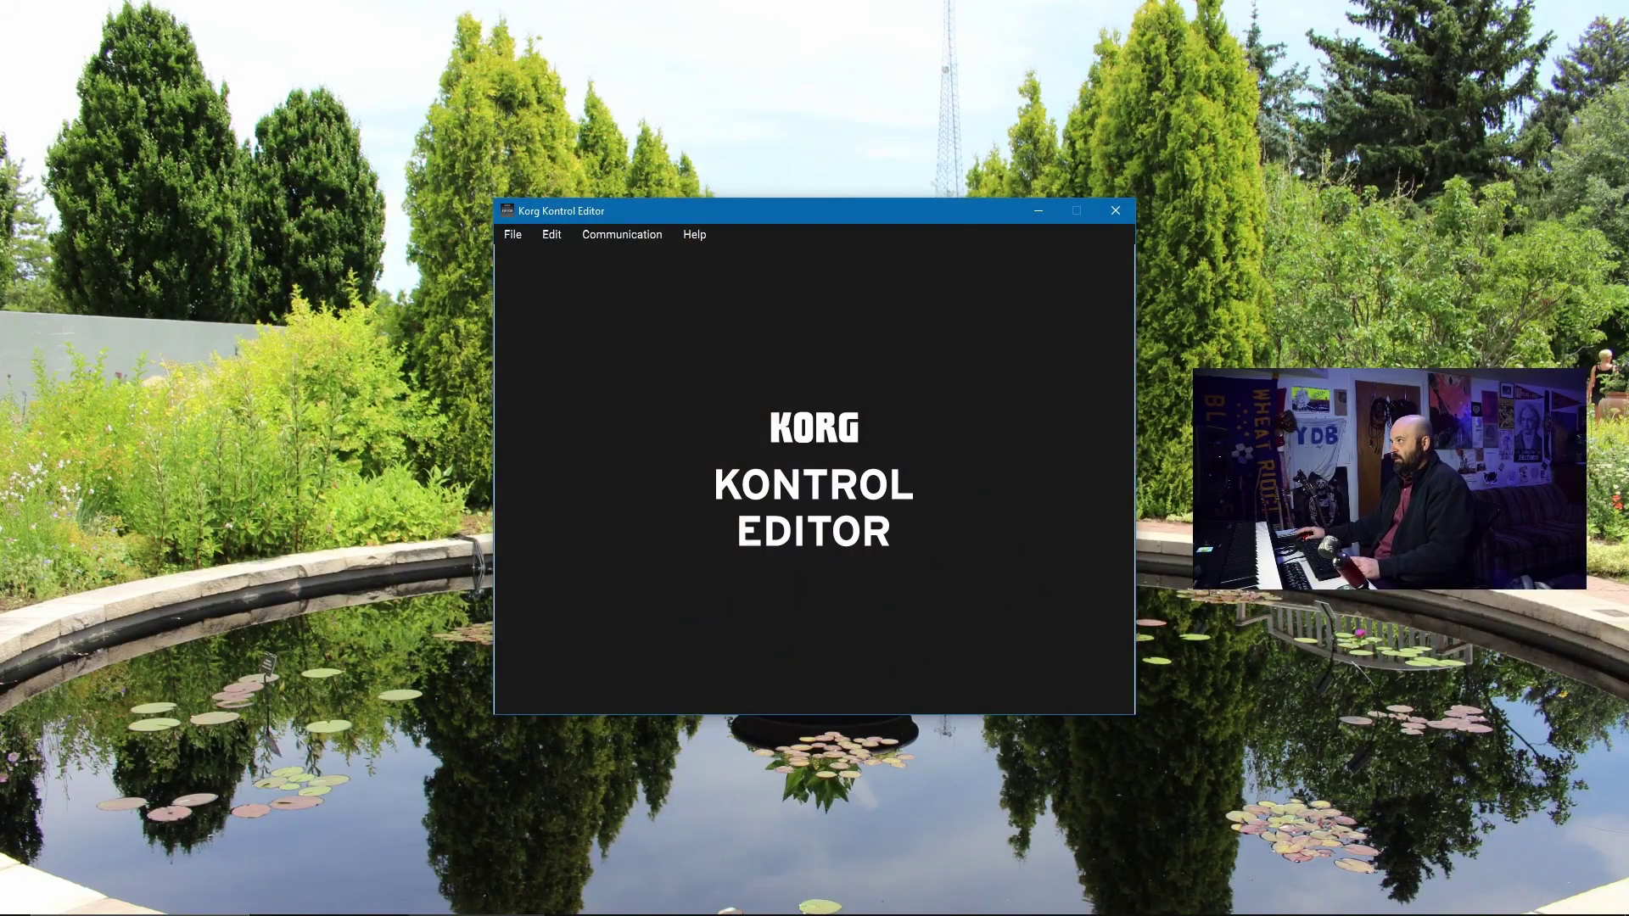
Load the connected nanoKONTROL2's scene into Korg Kontrol Editor for editing.
left_click(1115, 210)
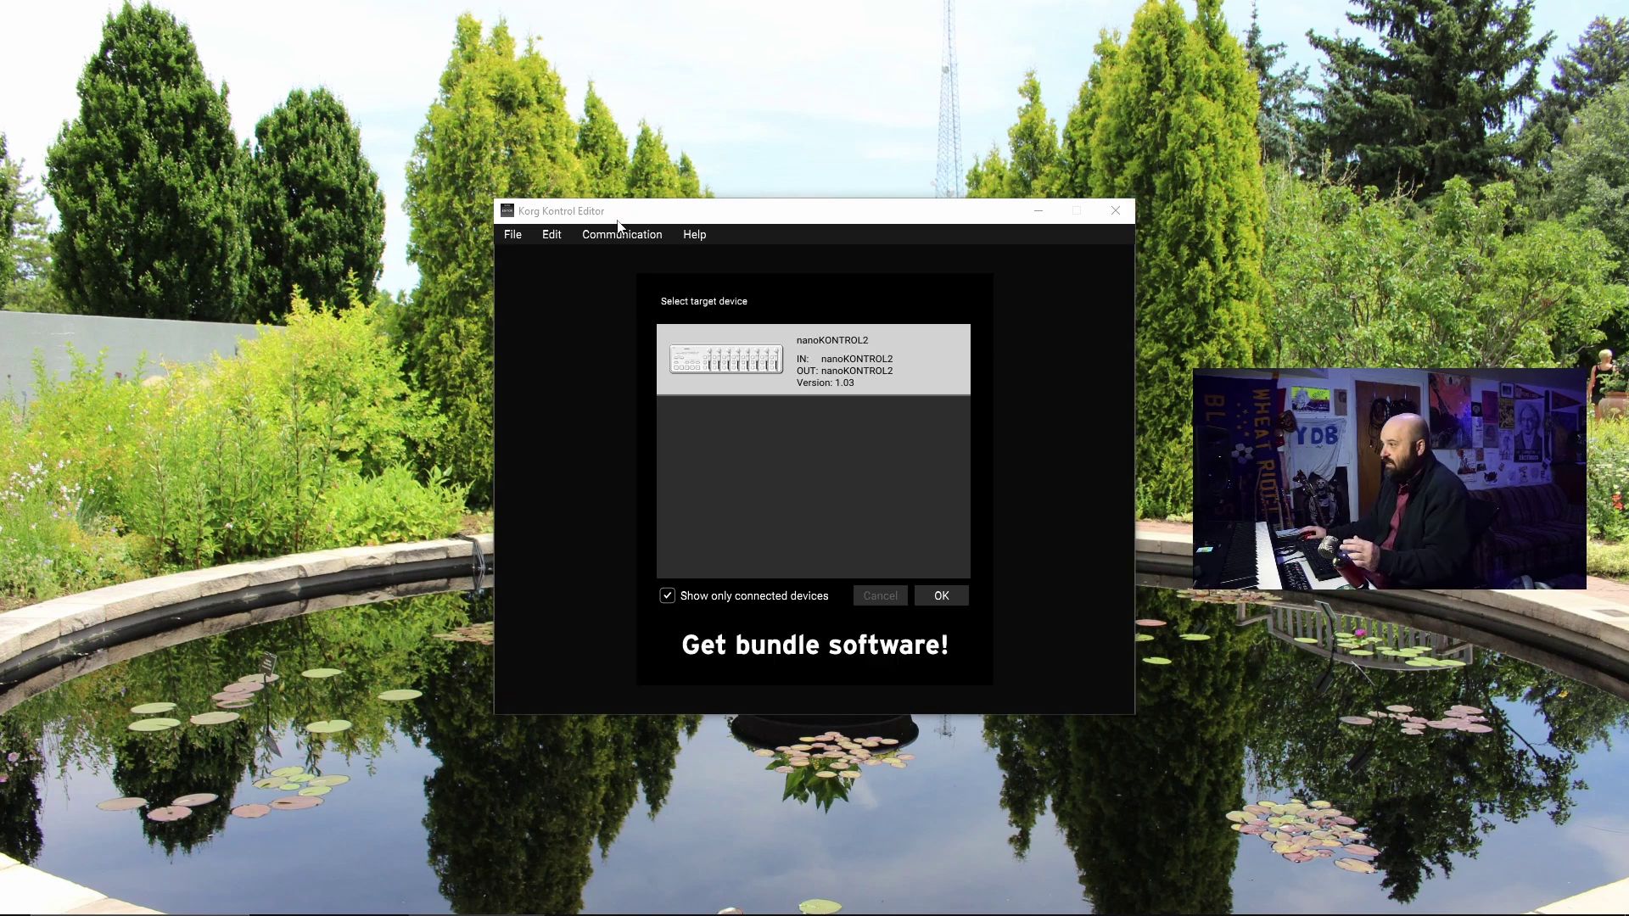
double_click(808, 346)
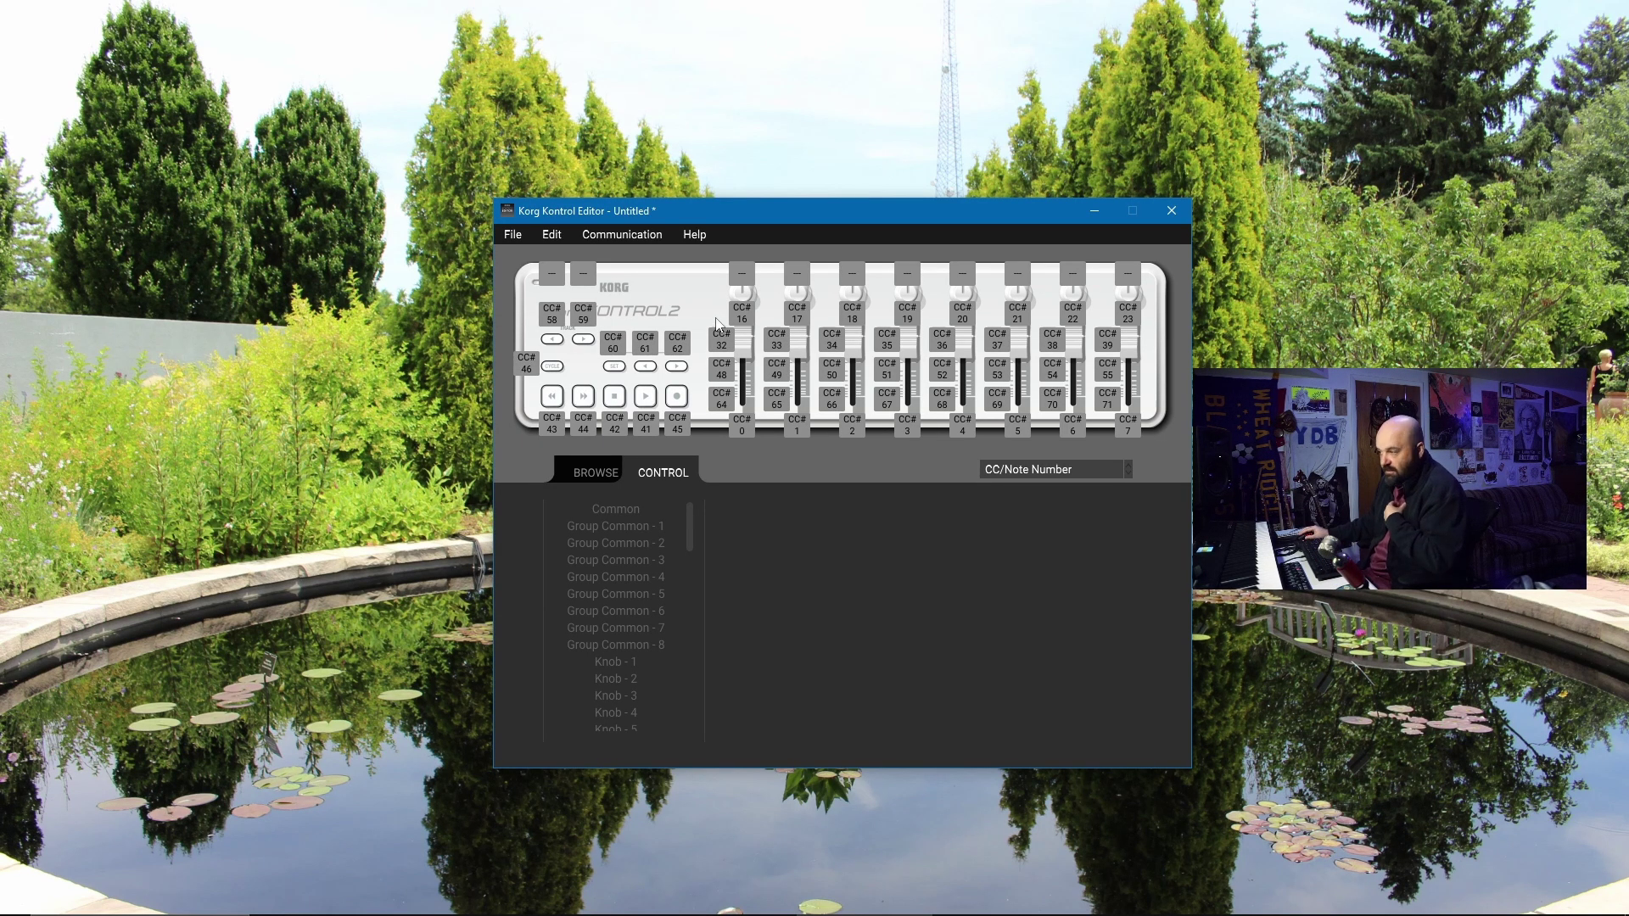
Assign CC 1 to slider 1 and CC 11 to slider 2.
left_click(742, 426)
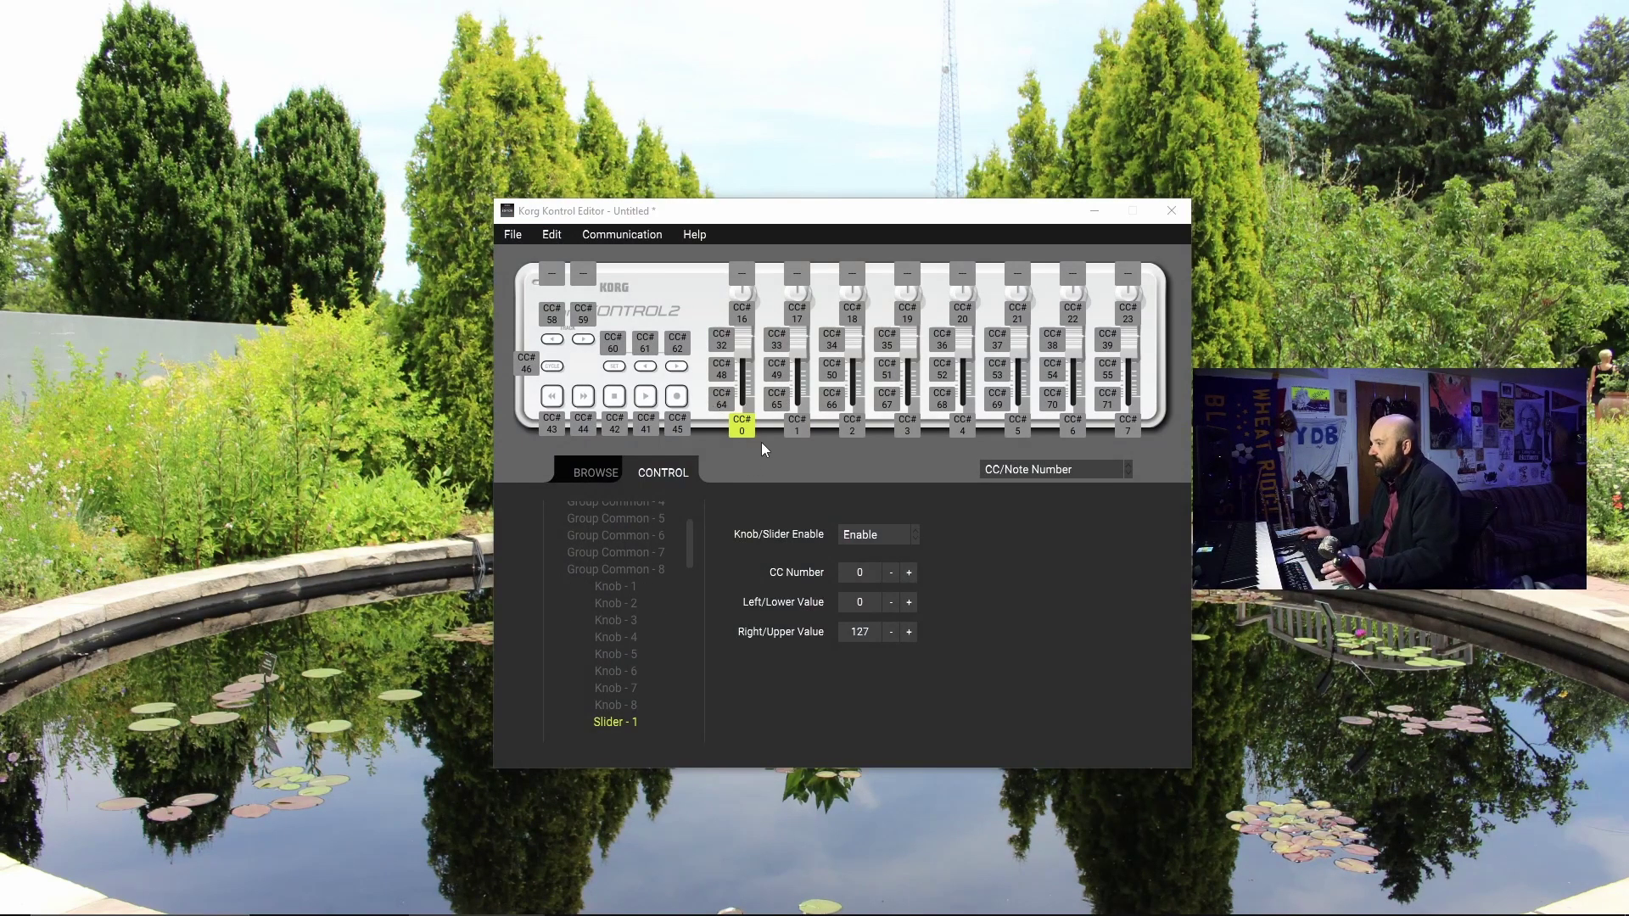
left_click(862, 572)
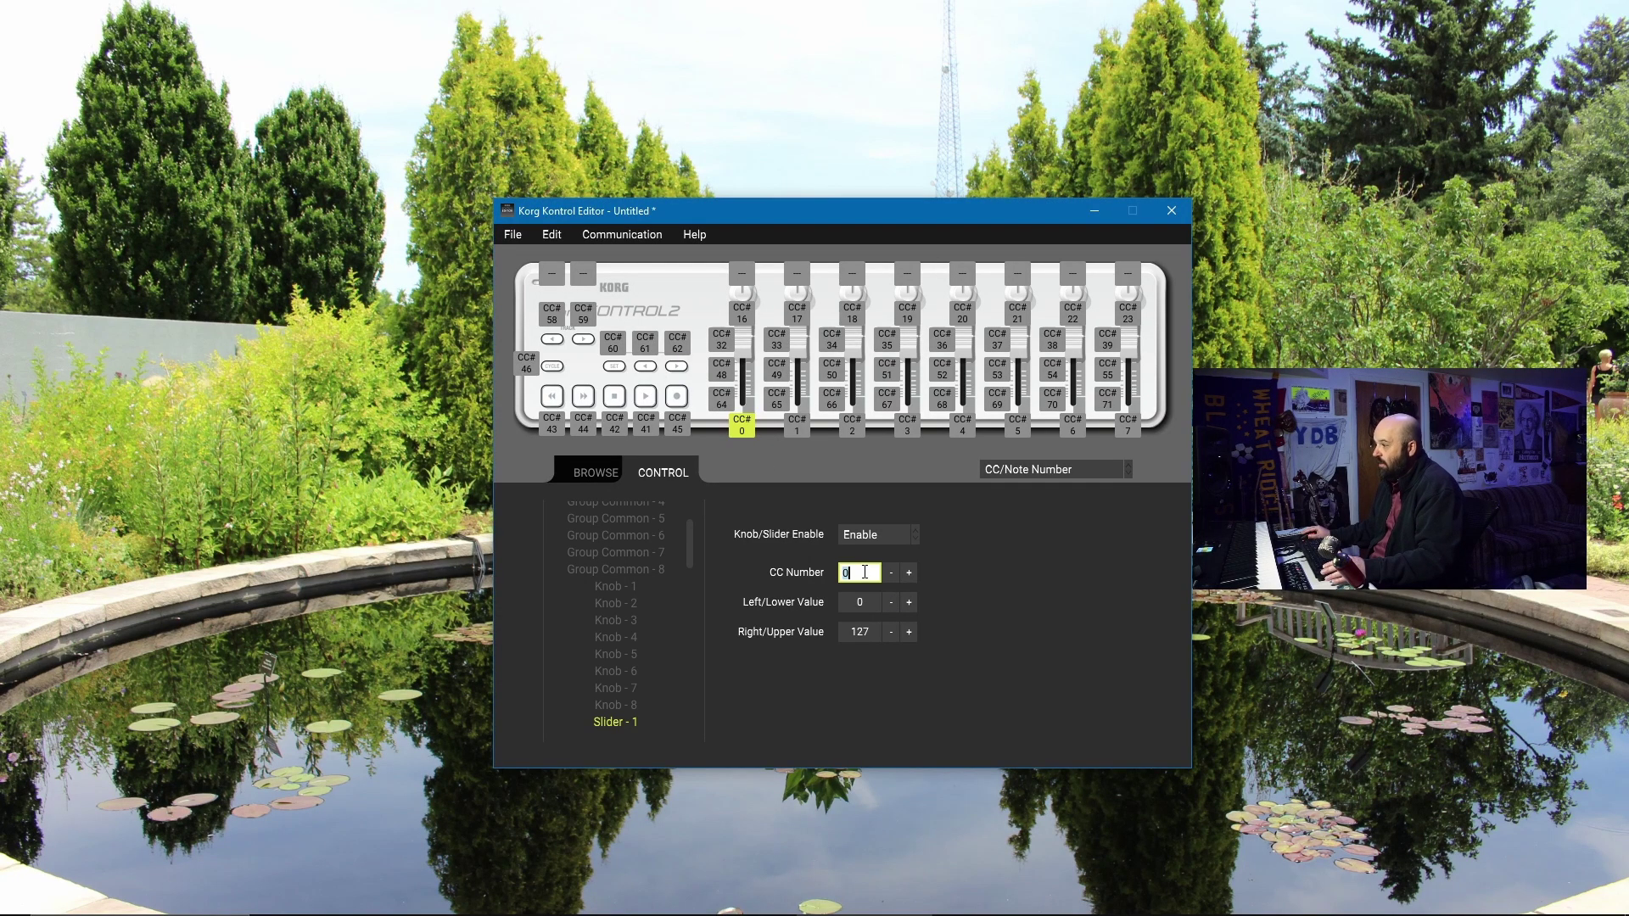
left_click(796, 428)
left_click(857, 573)
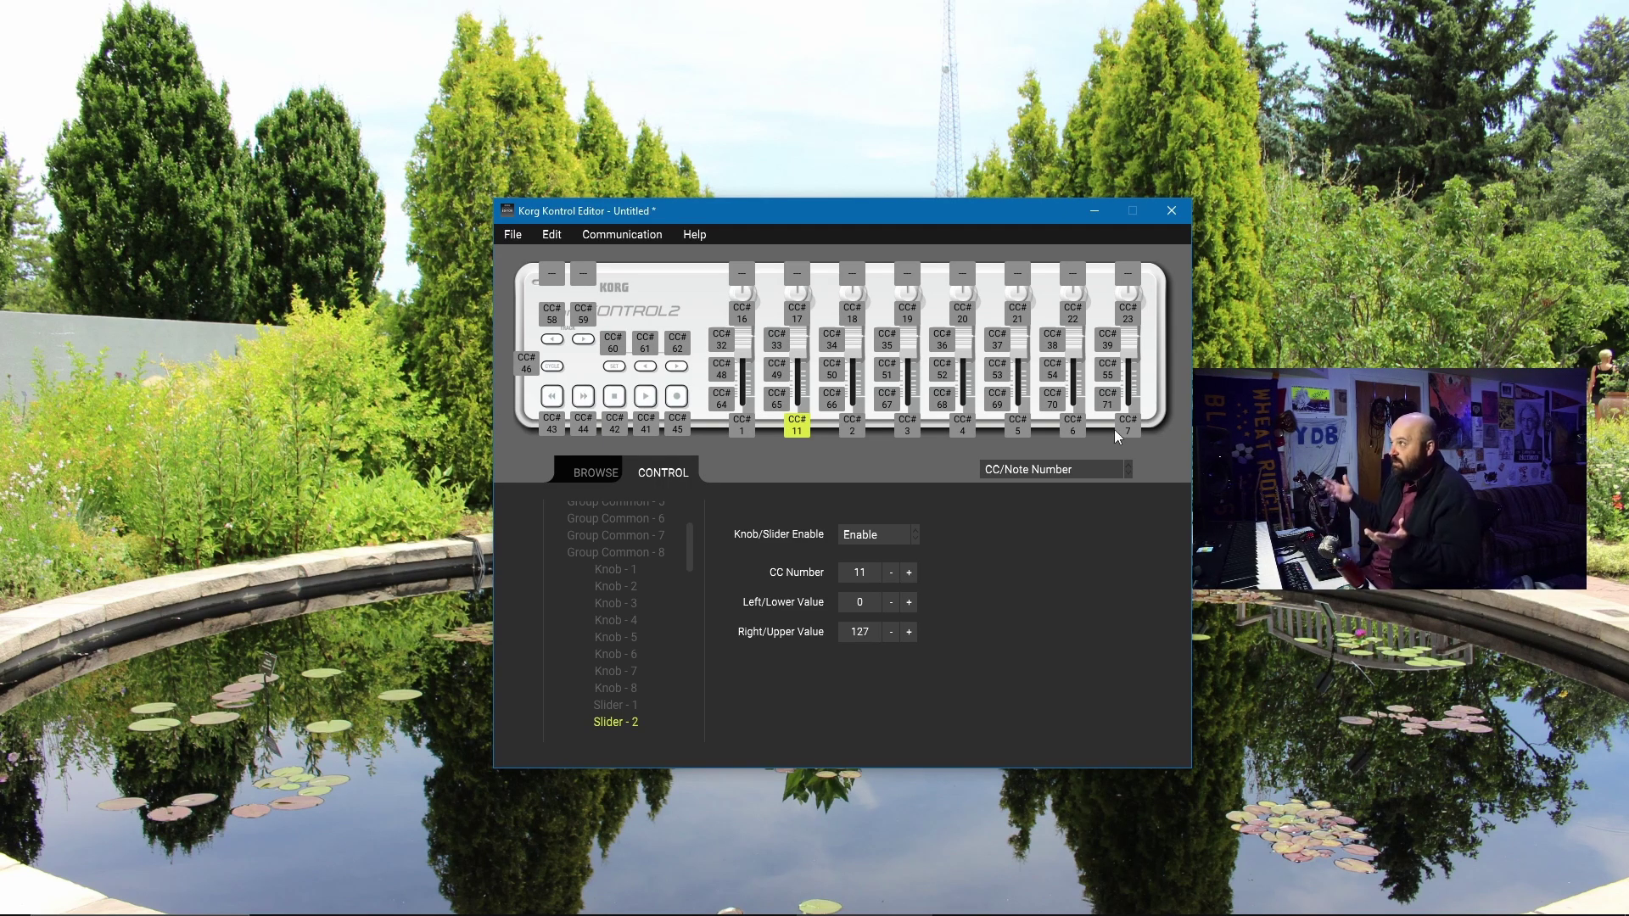
Write the edited scene data to the nanoKONTROL2, confirming the overwrite warning.
left_click(617, 238)
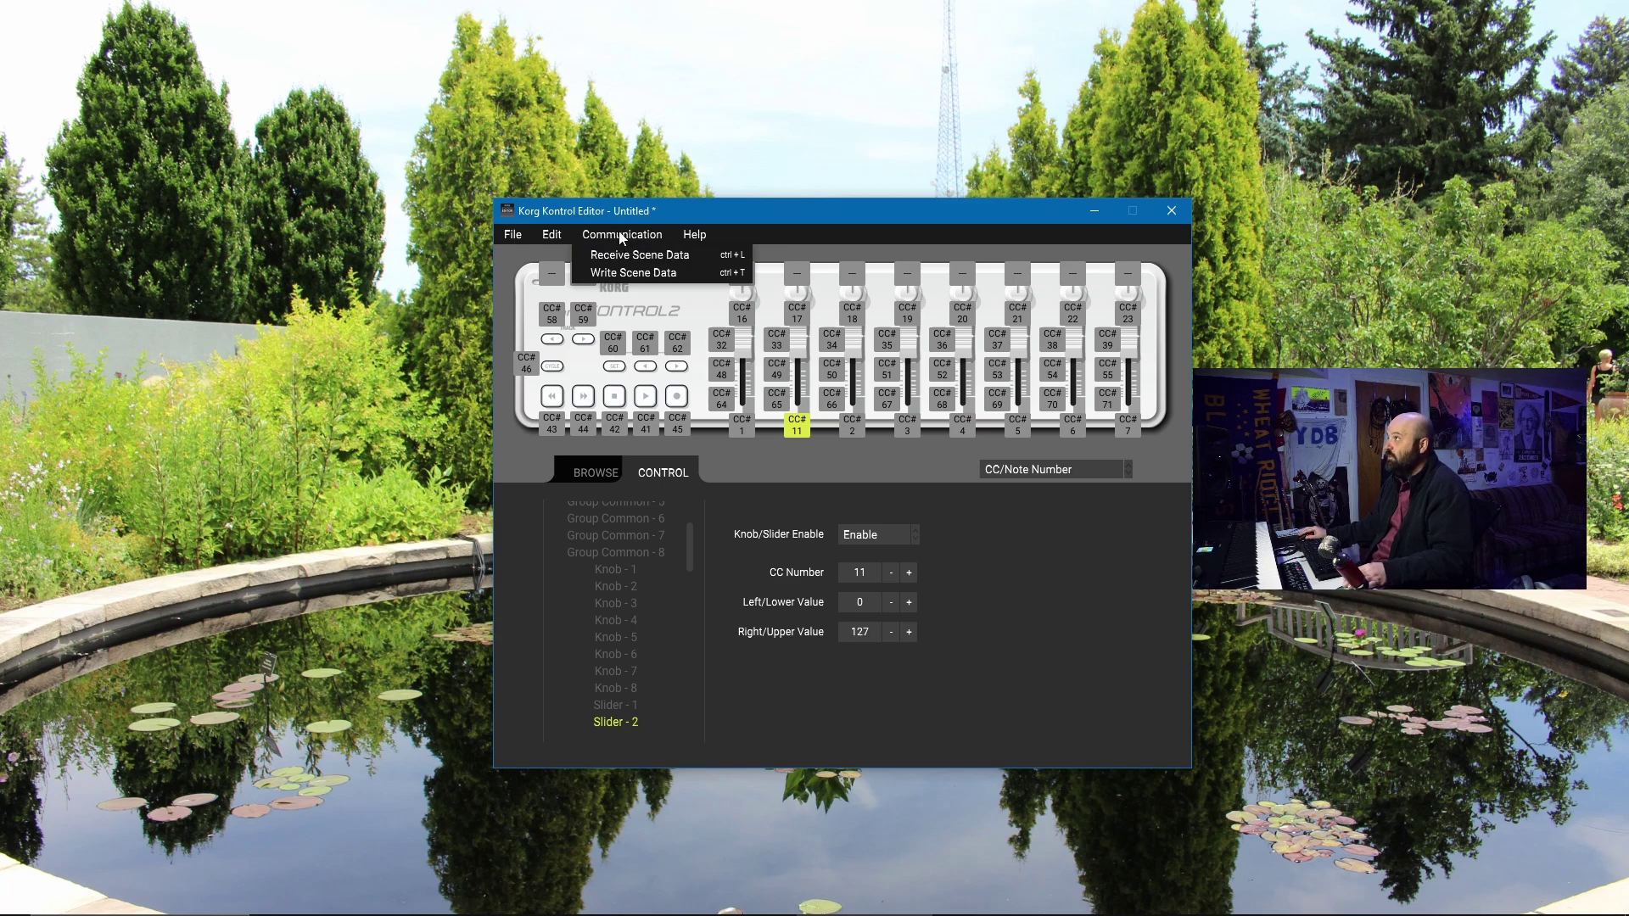
left_click(640, 274)
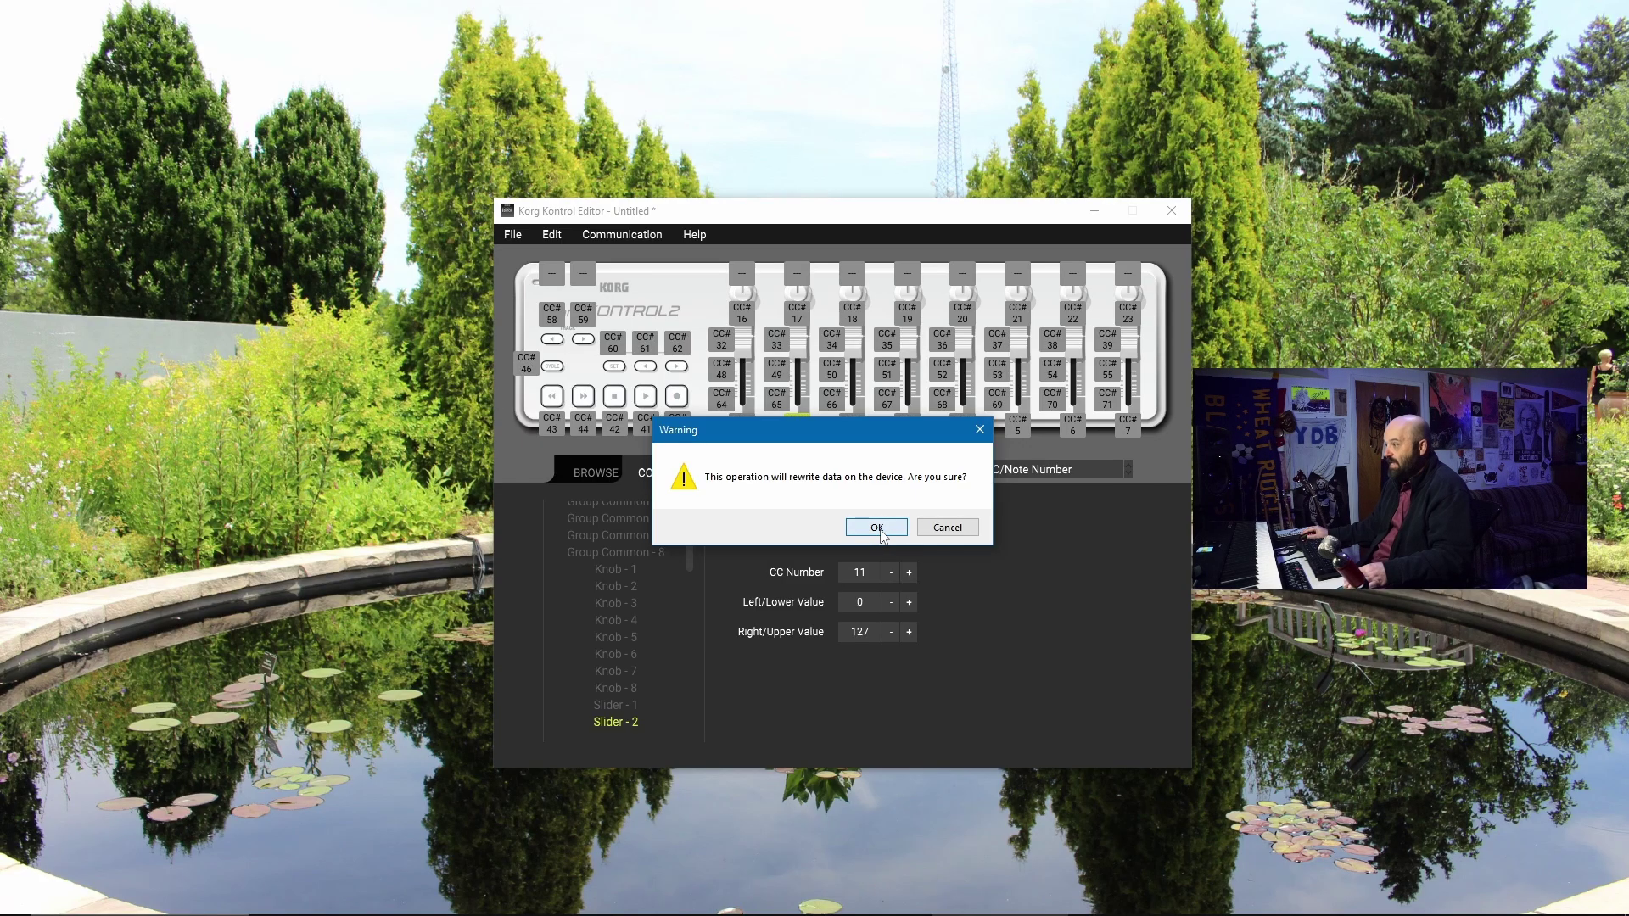
left_click(877, 527)
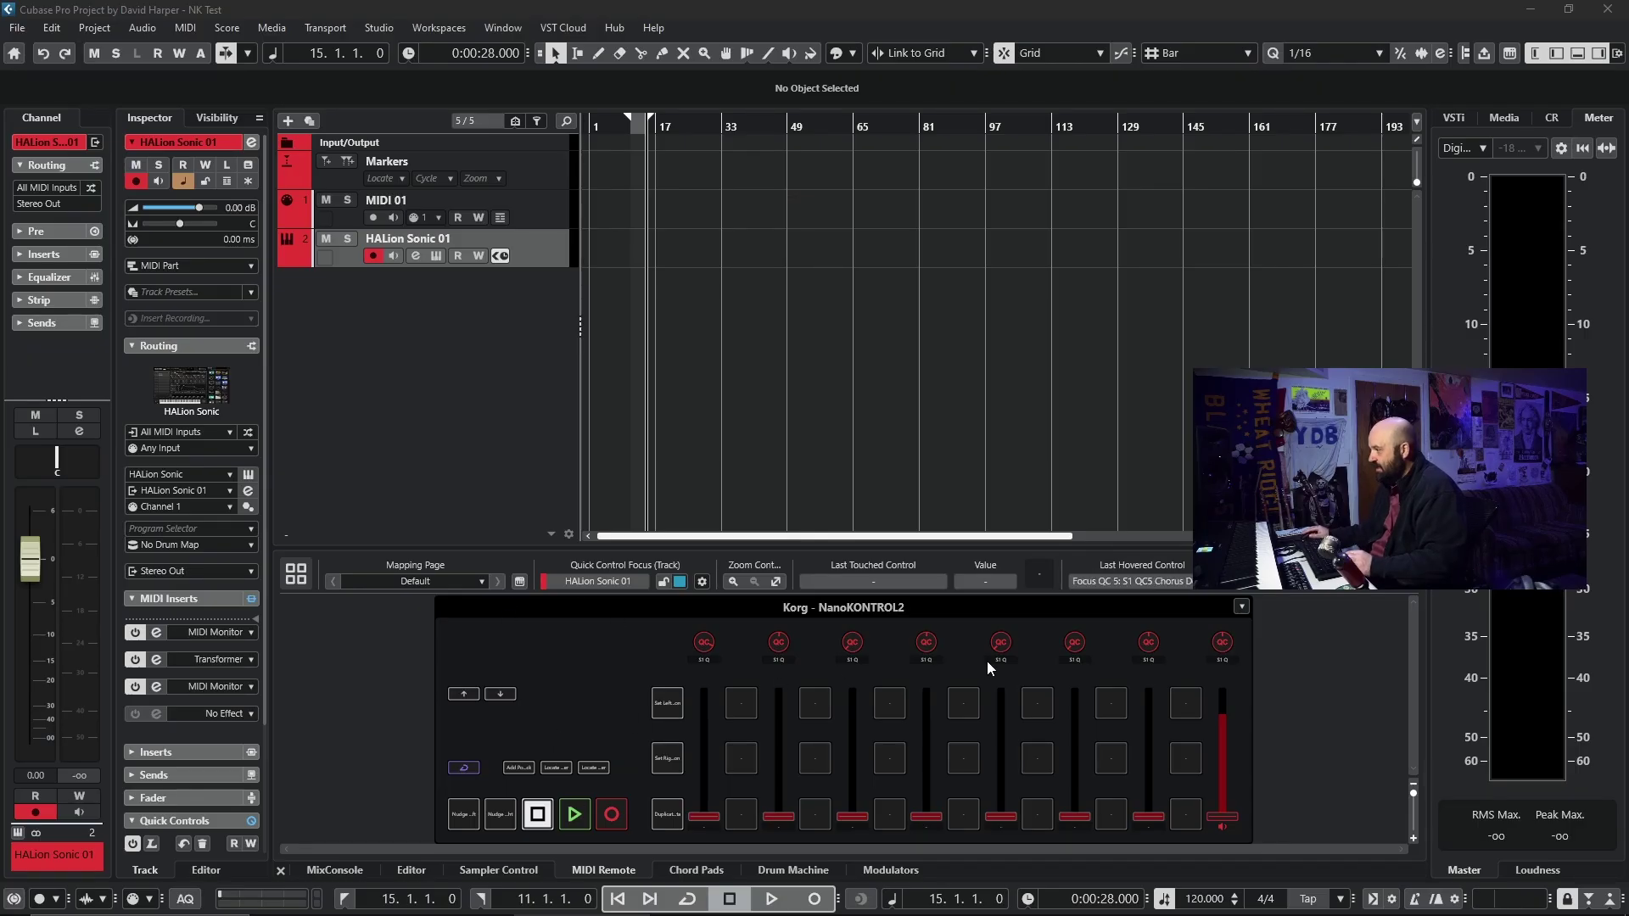
Browse the installed scripts in the MIDI Remote Manager's Scripts tab, then close the manager.
left_click(1241, 606)
left_click(1302, 665)
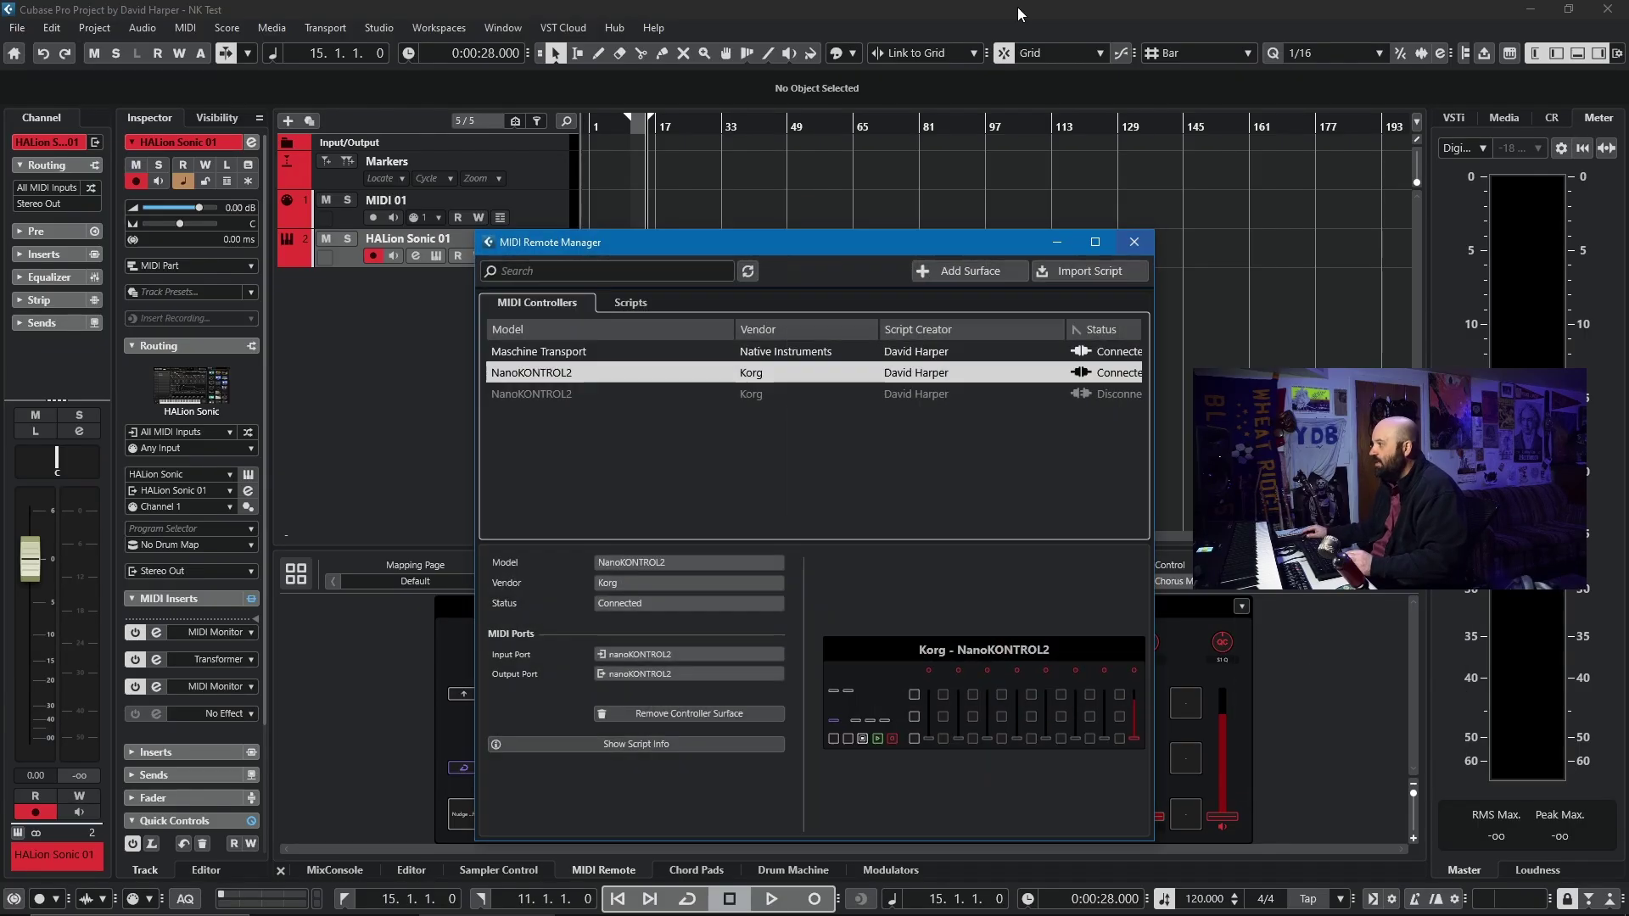
left_click(636, 305)
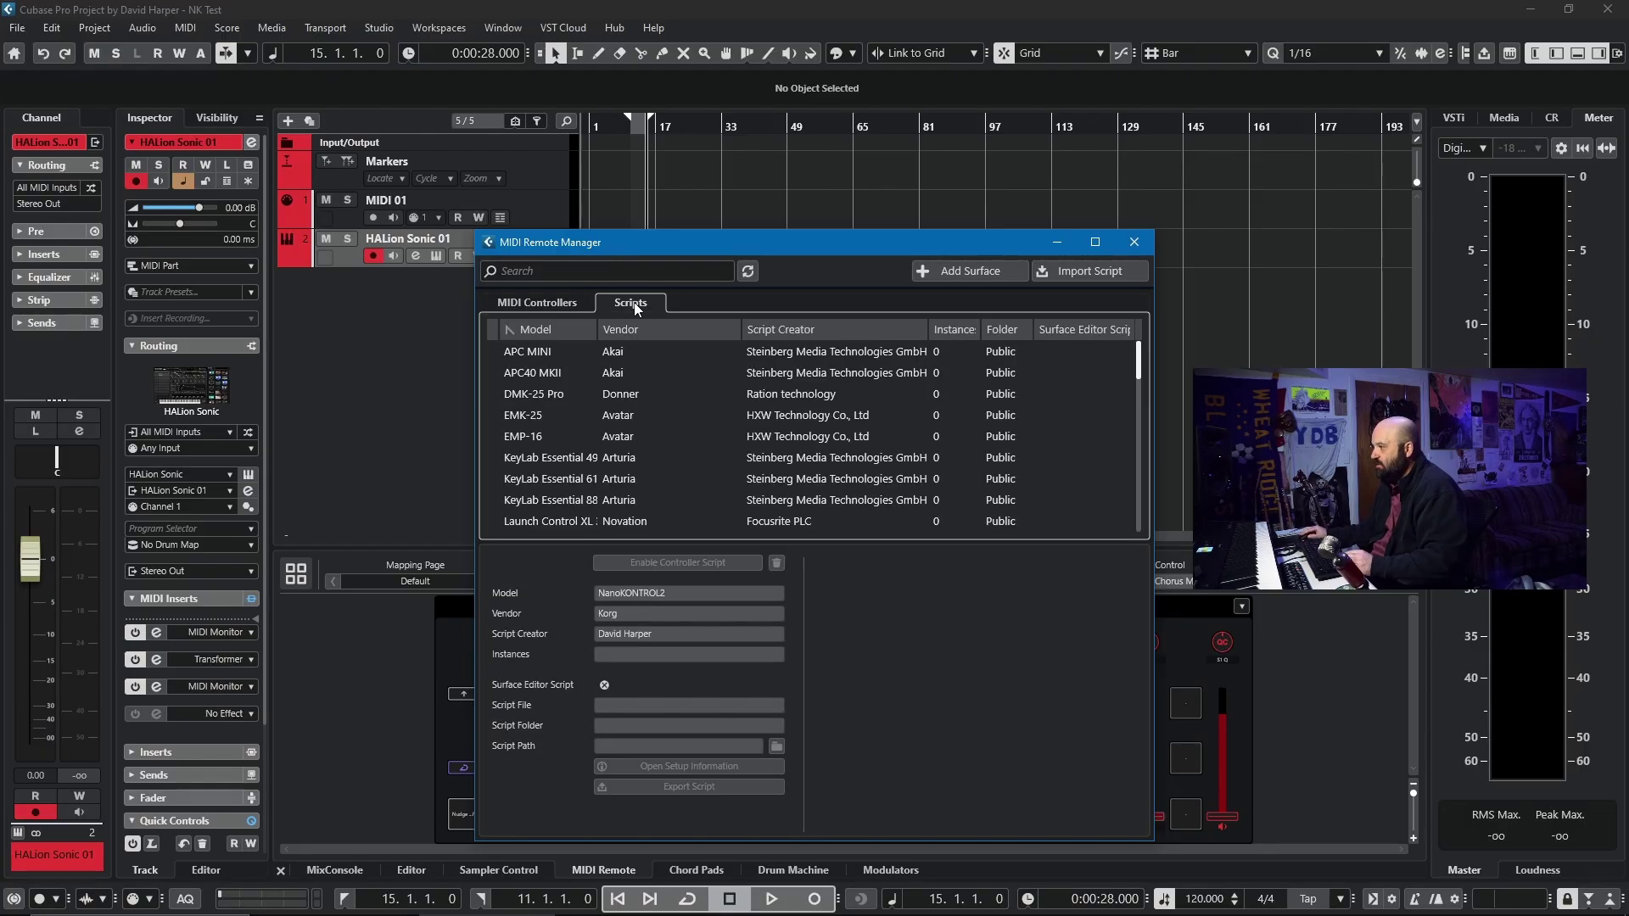
scroll(771, 430, "down", 5)
scroll(771, 430, "down", 3)
scroll(771, 430, "up", 8)
scroll(771, 430, "down", 2)
scroll(772, 433, "down", 6)
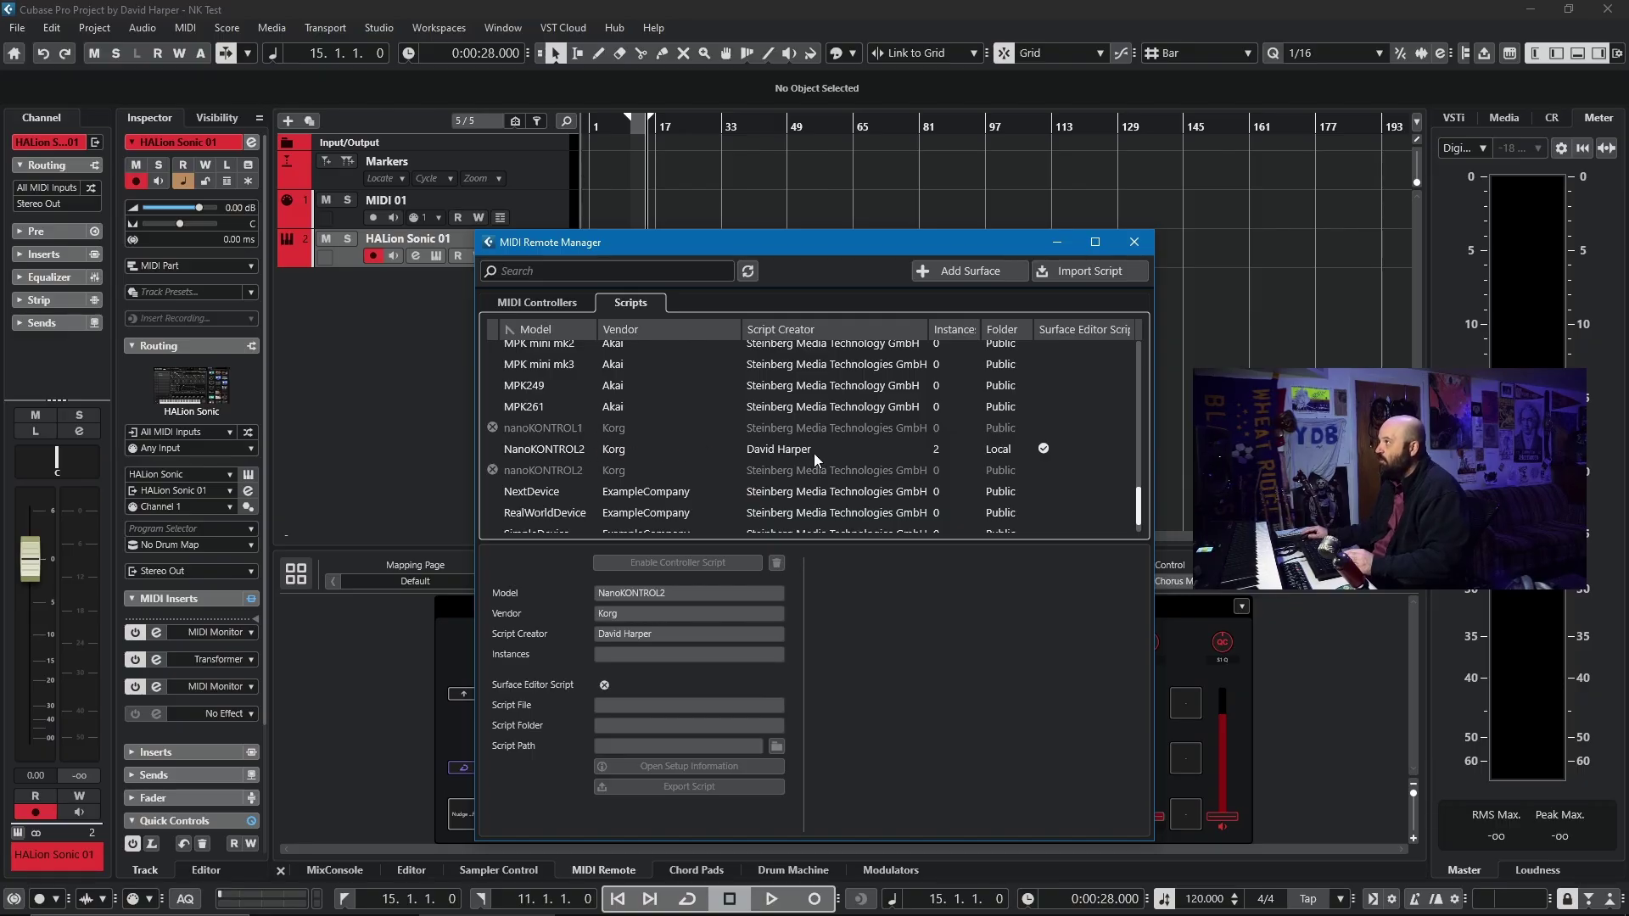
left_click(1137, 244)
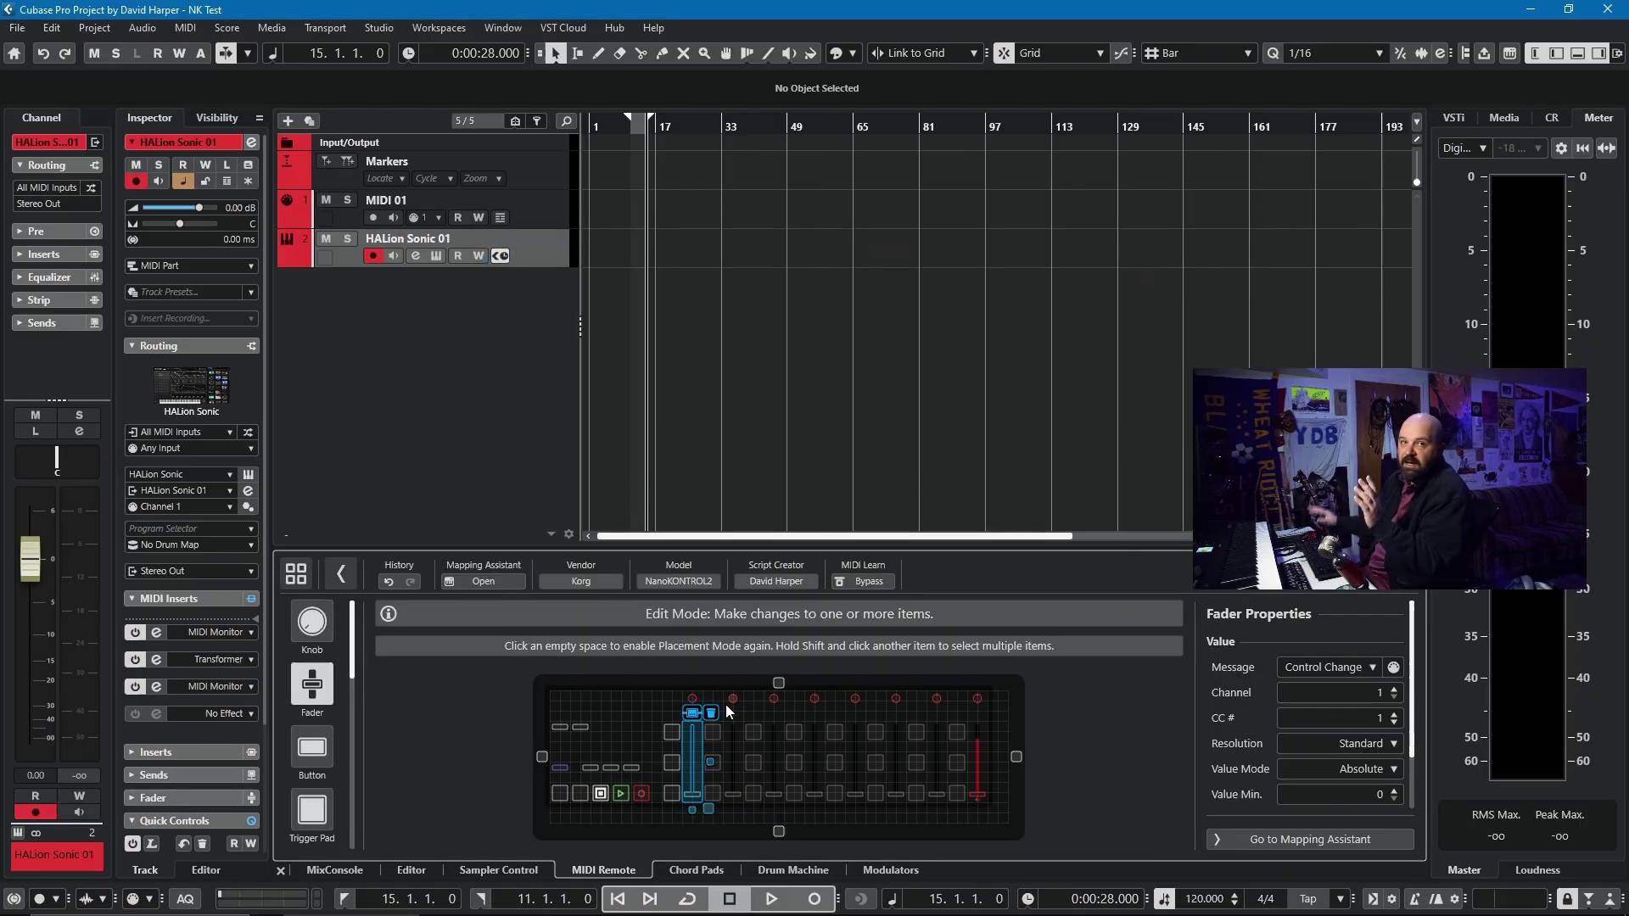
Return to the custom NanoKONTROL2 panel through the MIDI Controllers Overview.
left_click(304, 577)
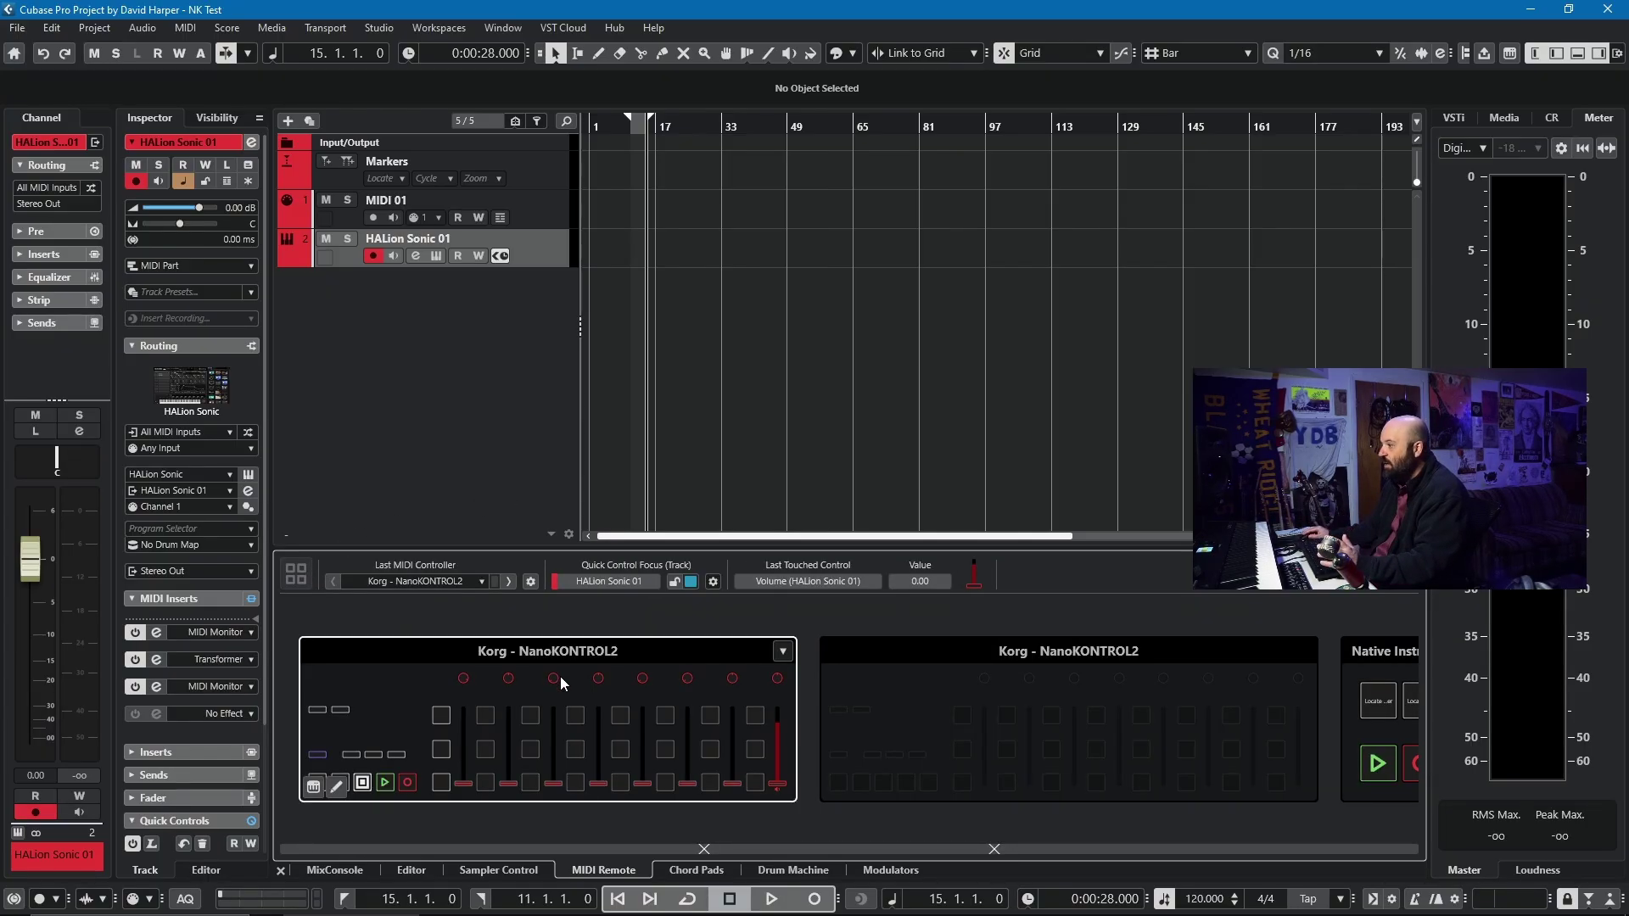
left_click(560, 675)
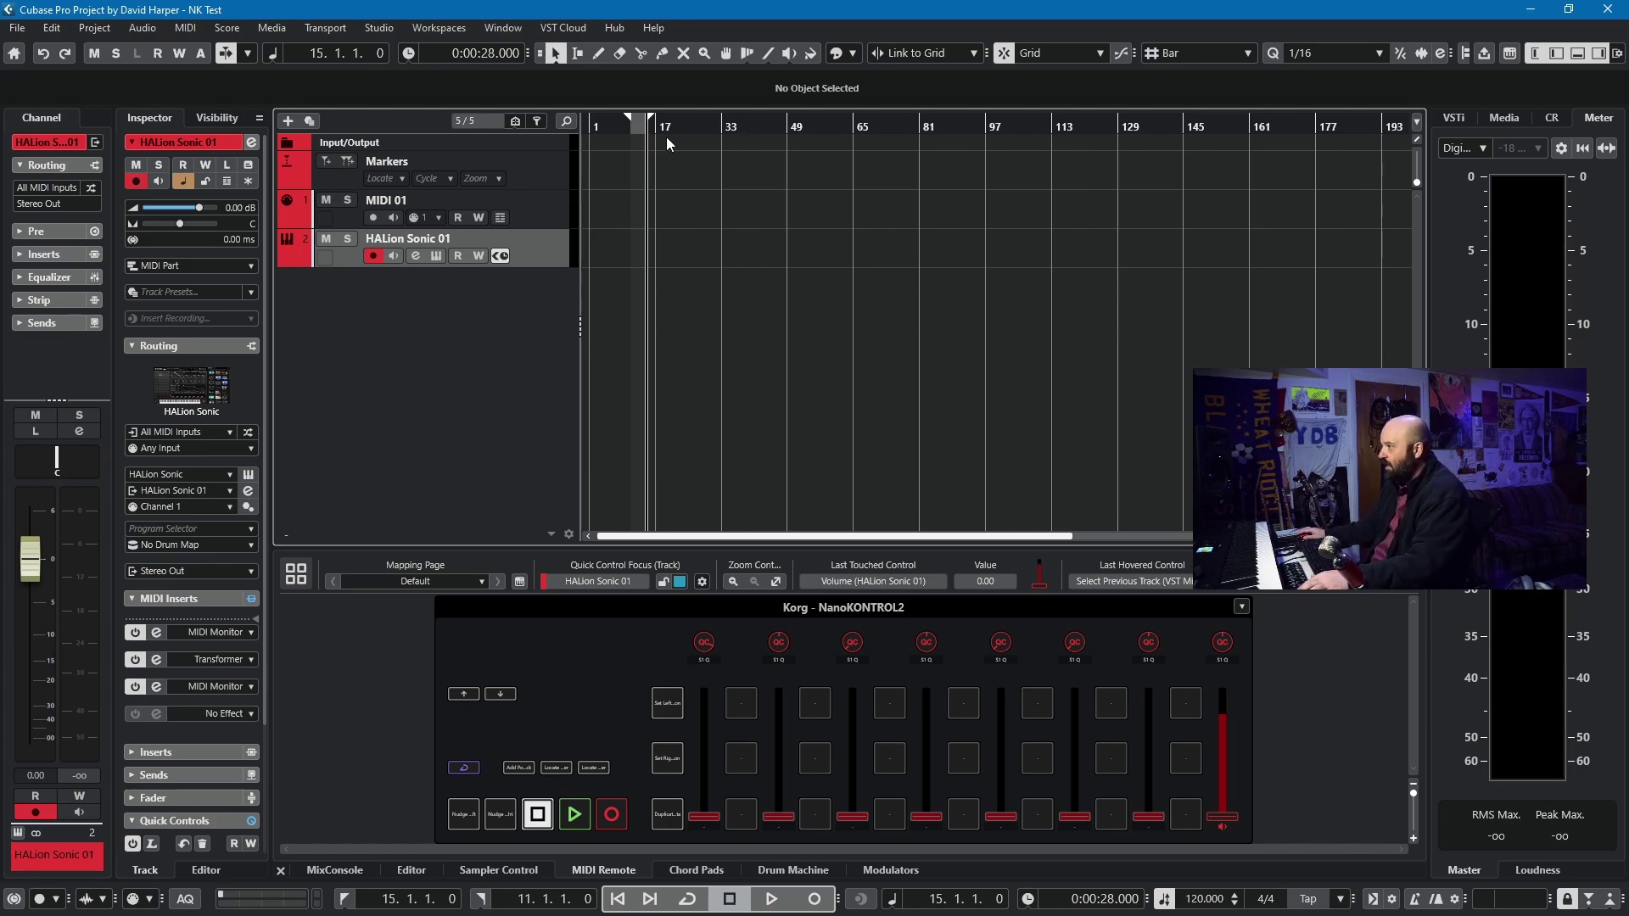
Extend the right locator to bar 128 and make the Markers track active.
left_click_drag(632, 128, 1111, 131)
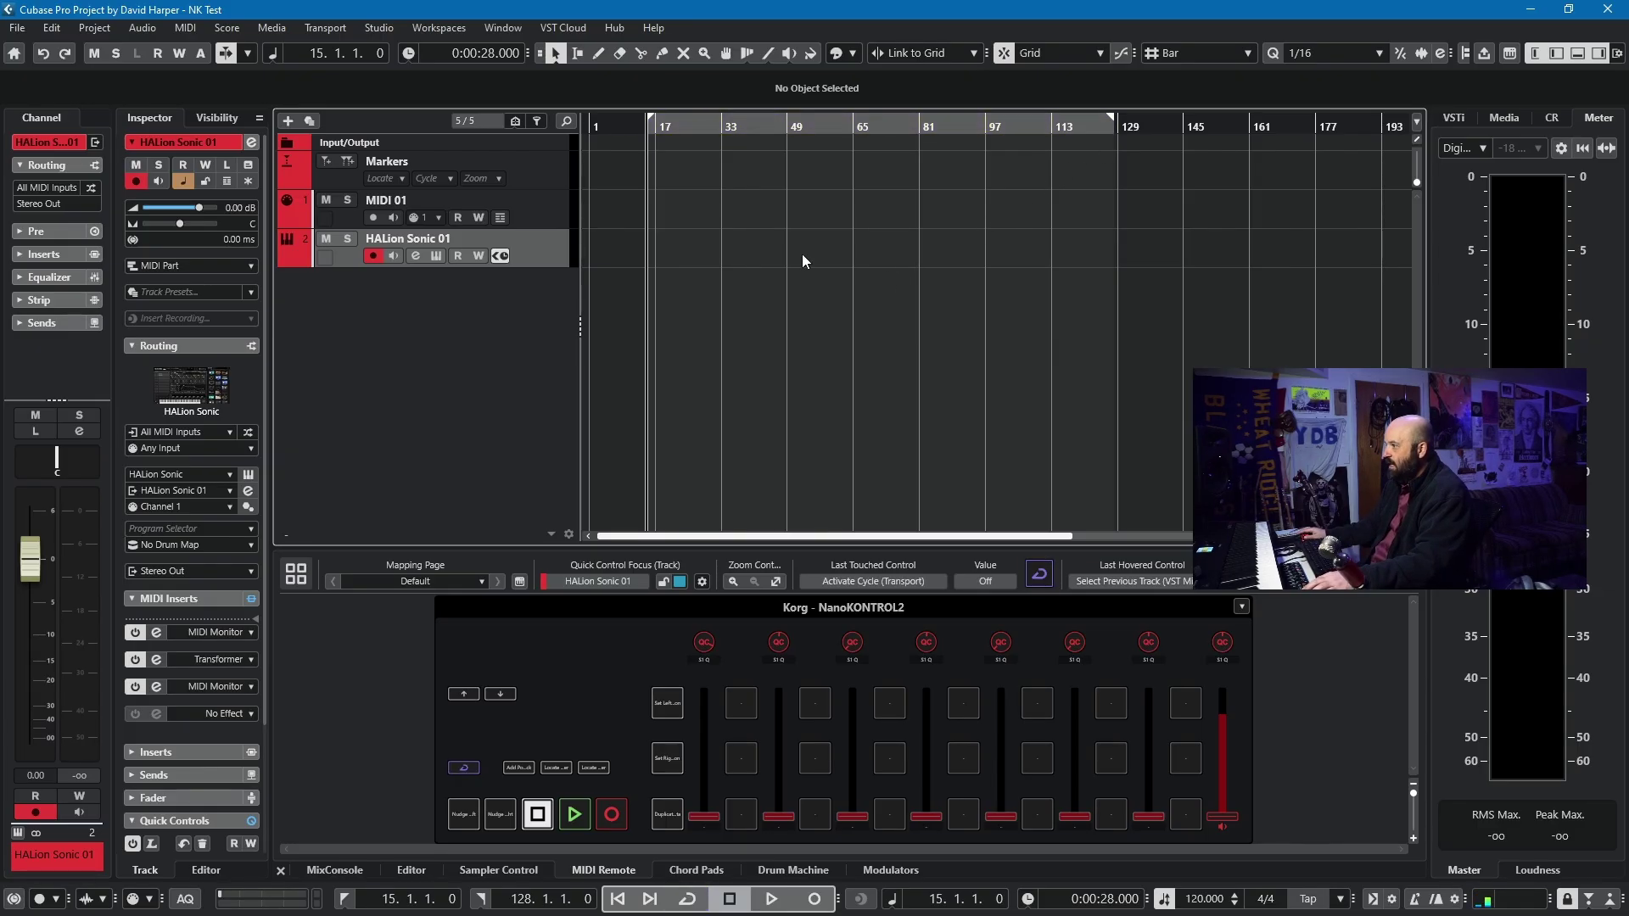
left_click(542, 173)
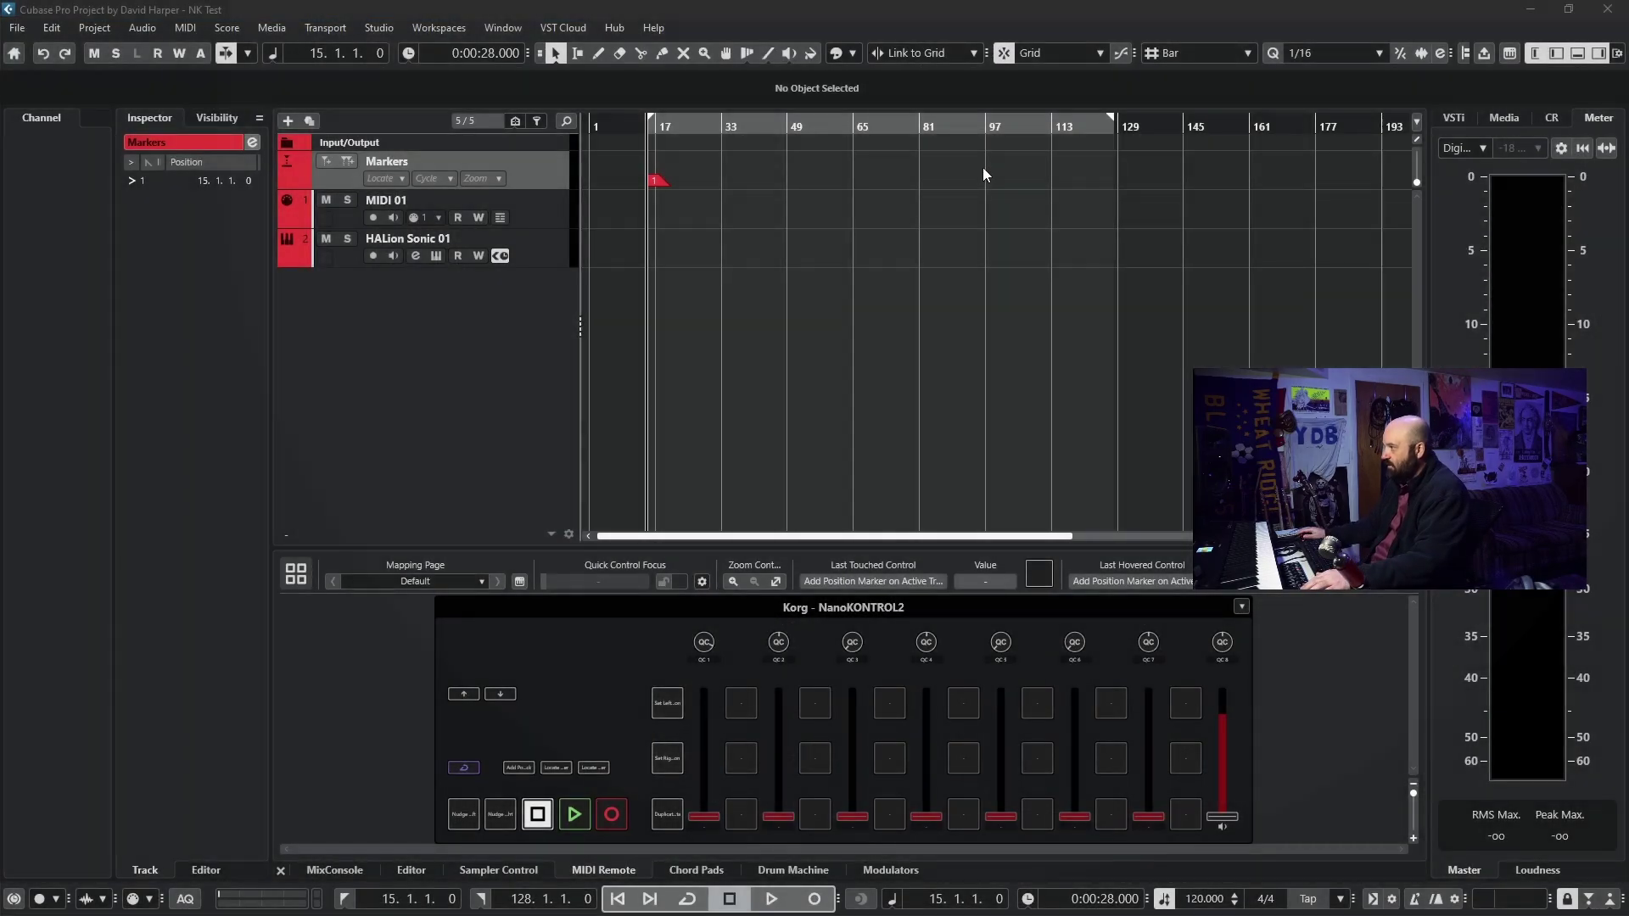
Add position markers at bars 96 and 174.
left_click(982, 175)
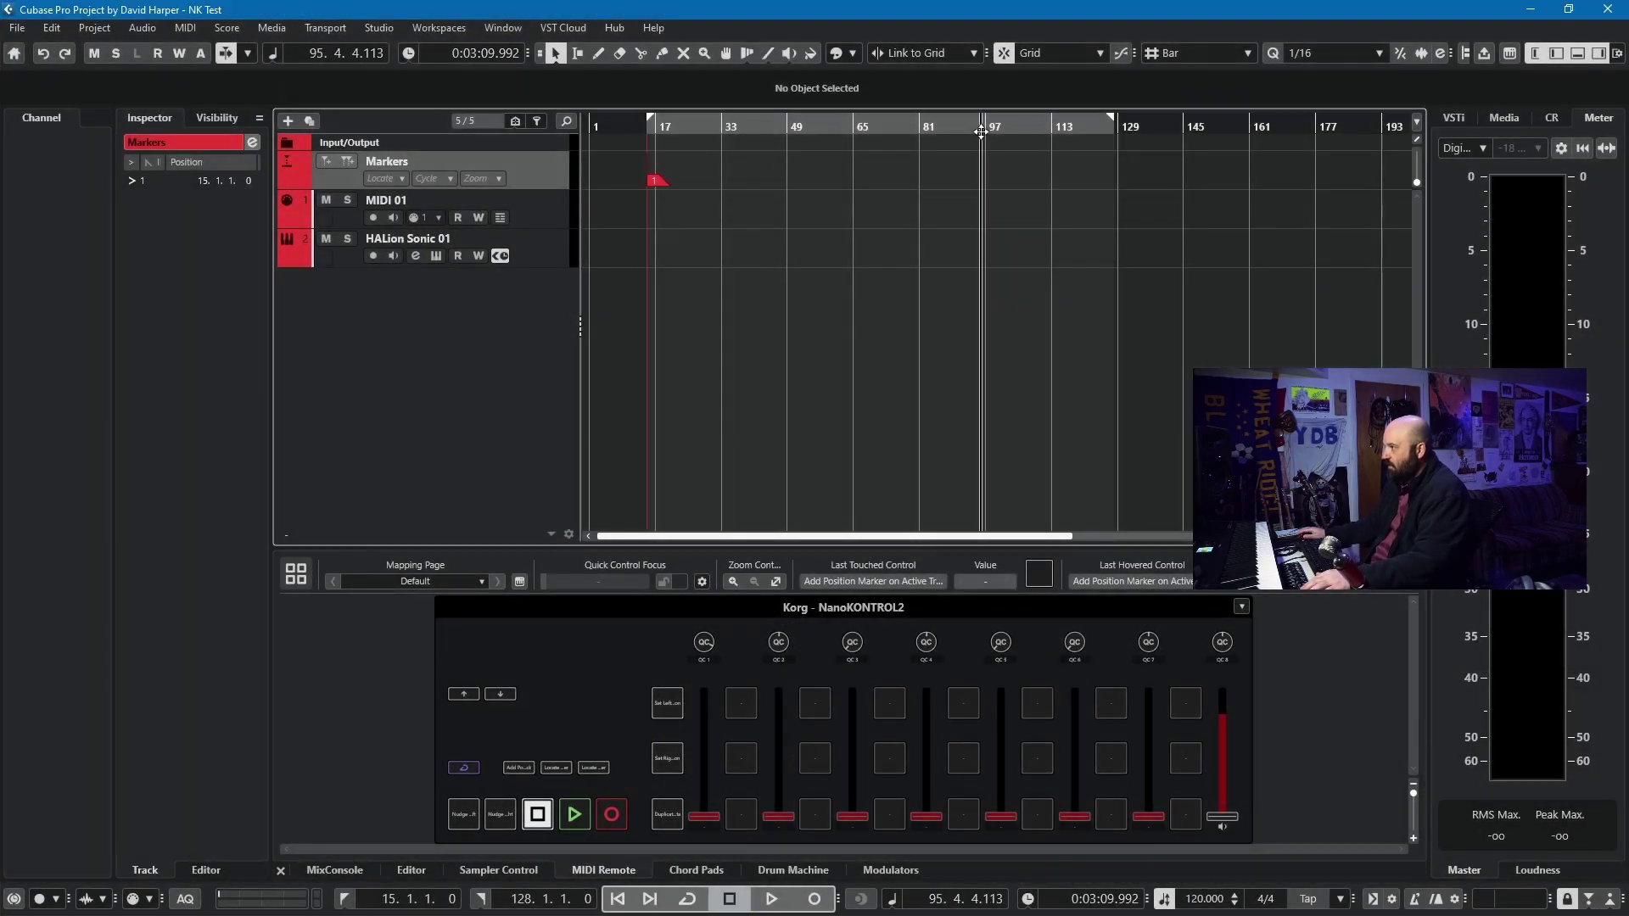
key("Insert")
left_click(1302, 133)
key("Insert")
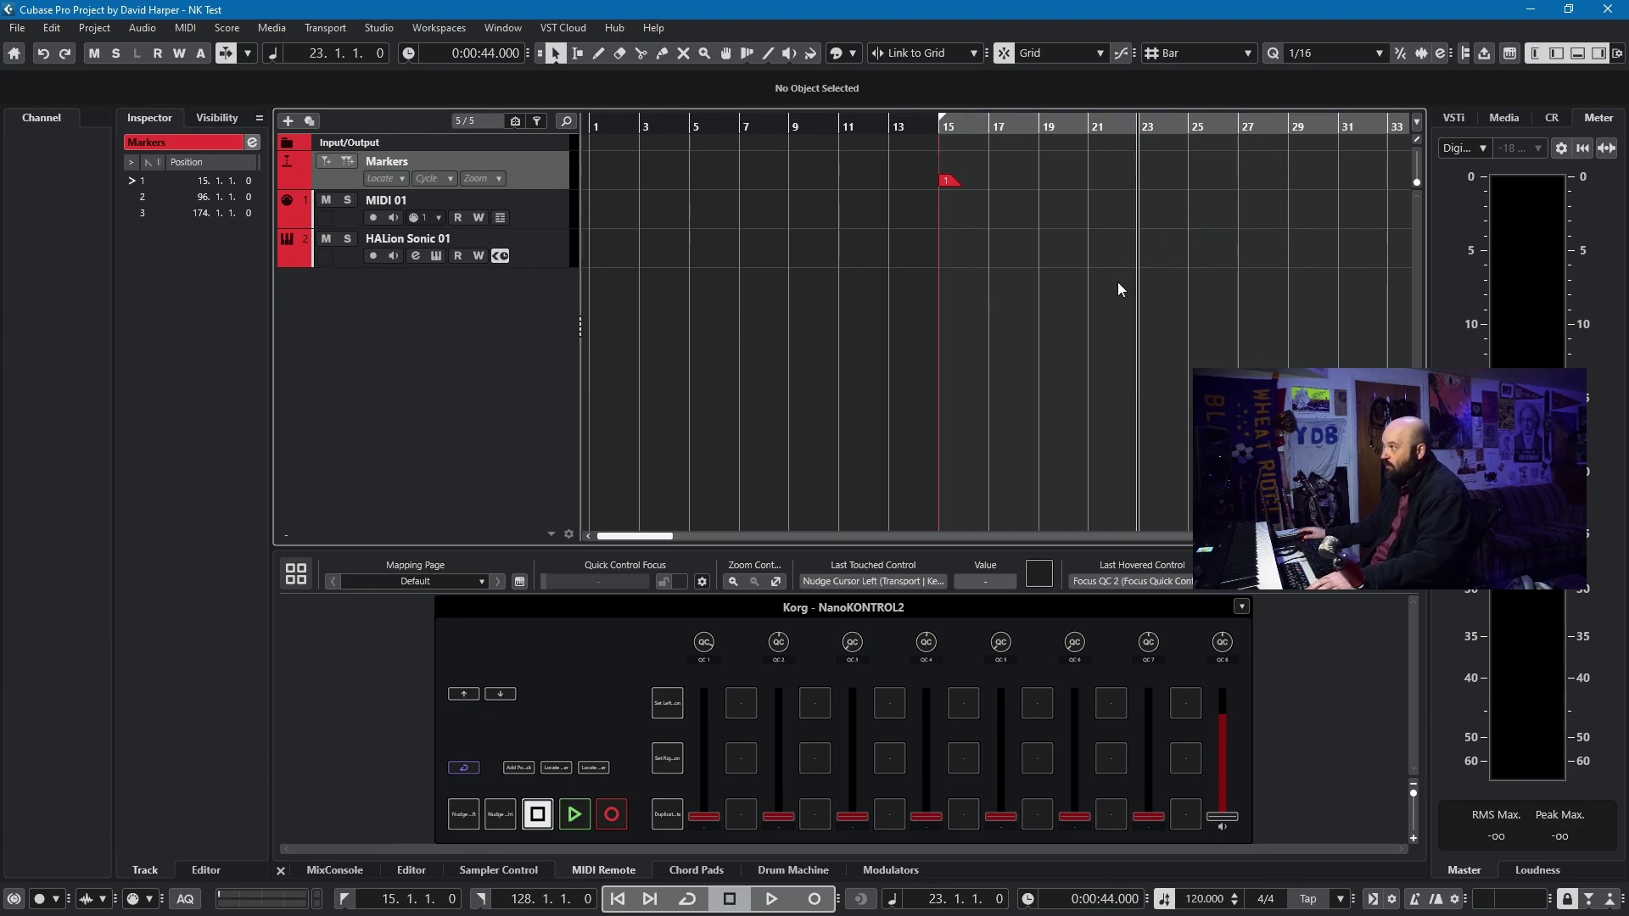
Switch the grid type to Use Quantize, then back to Bar.
left_click(1167, 55)
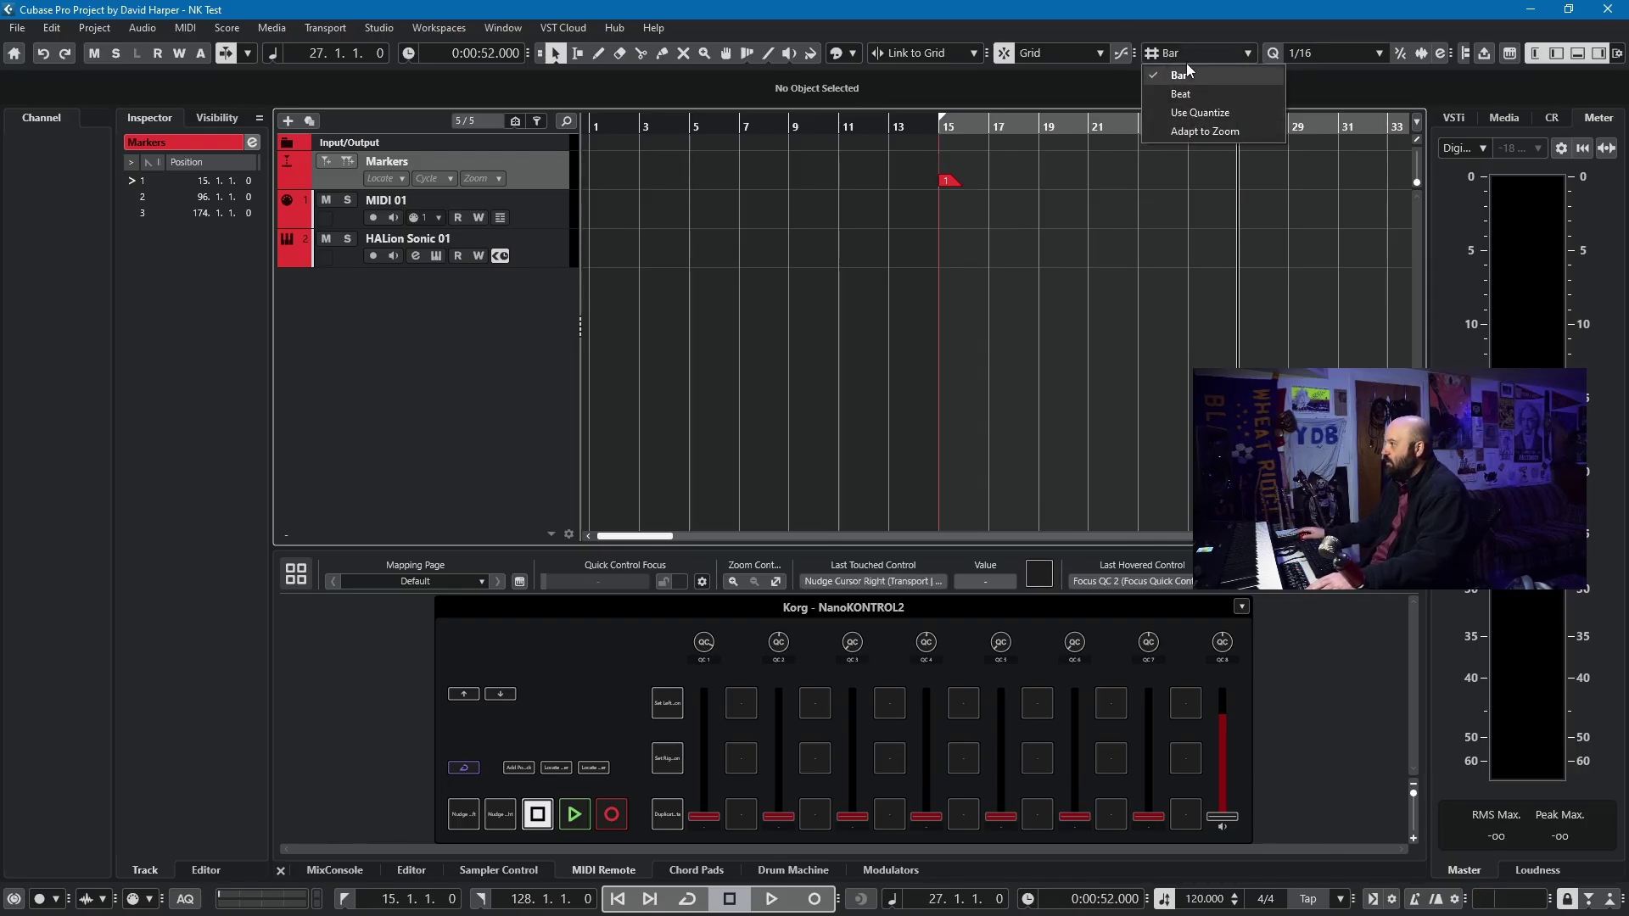
left_click(1194, 112)
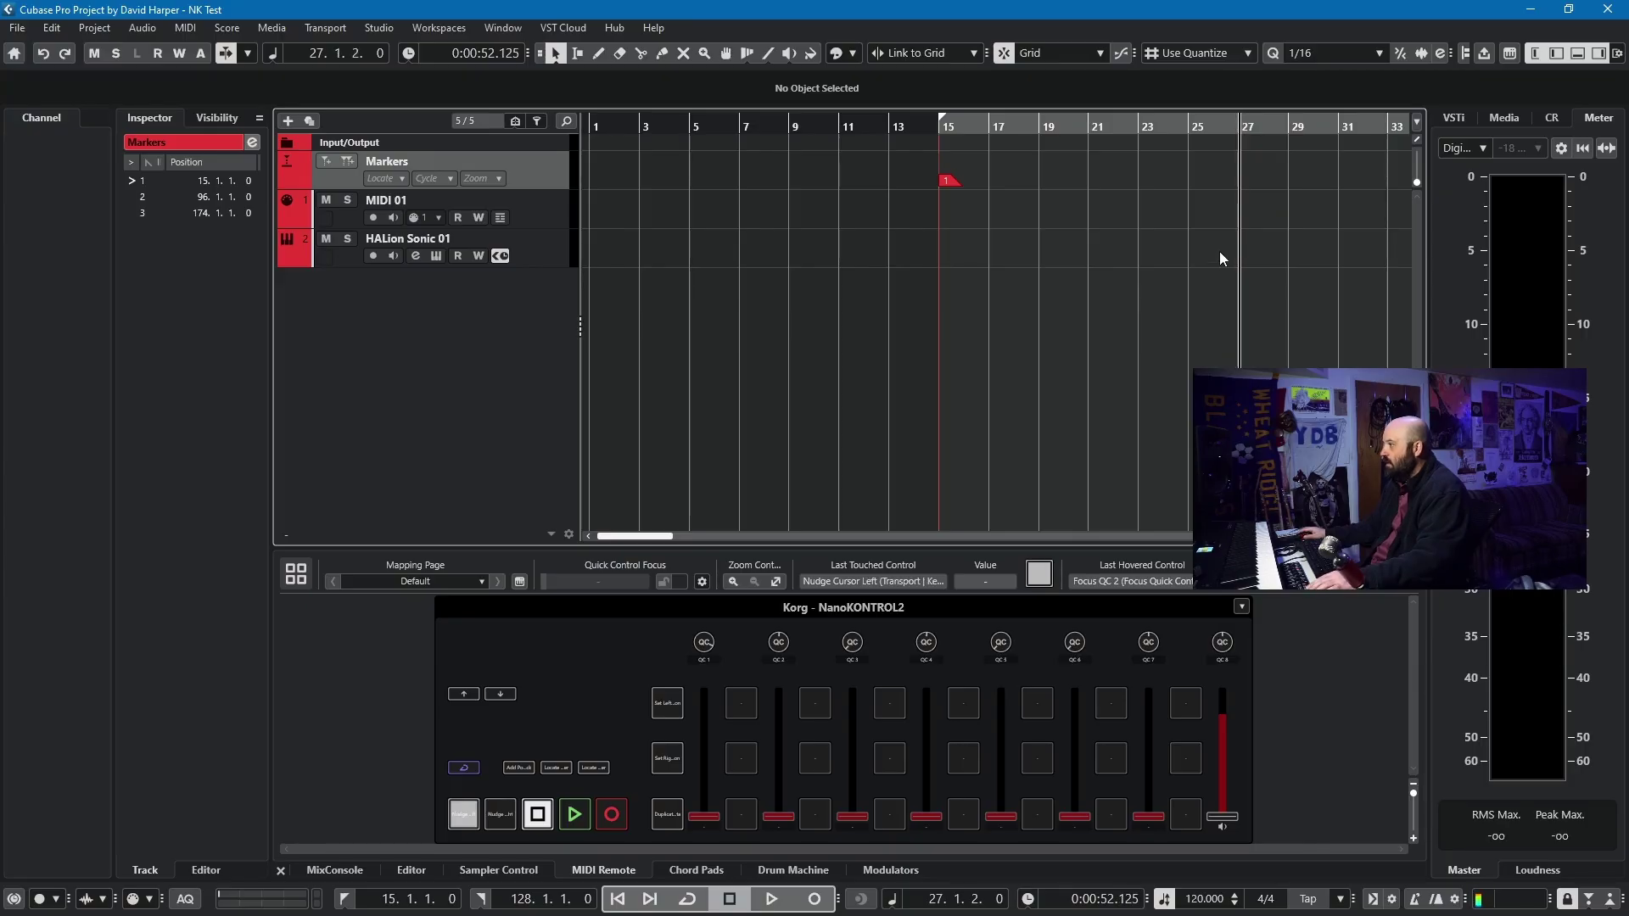
left_click(1208, 53)
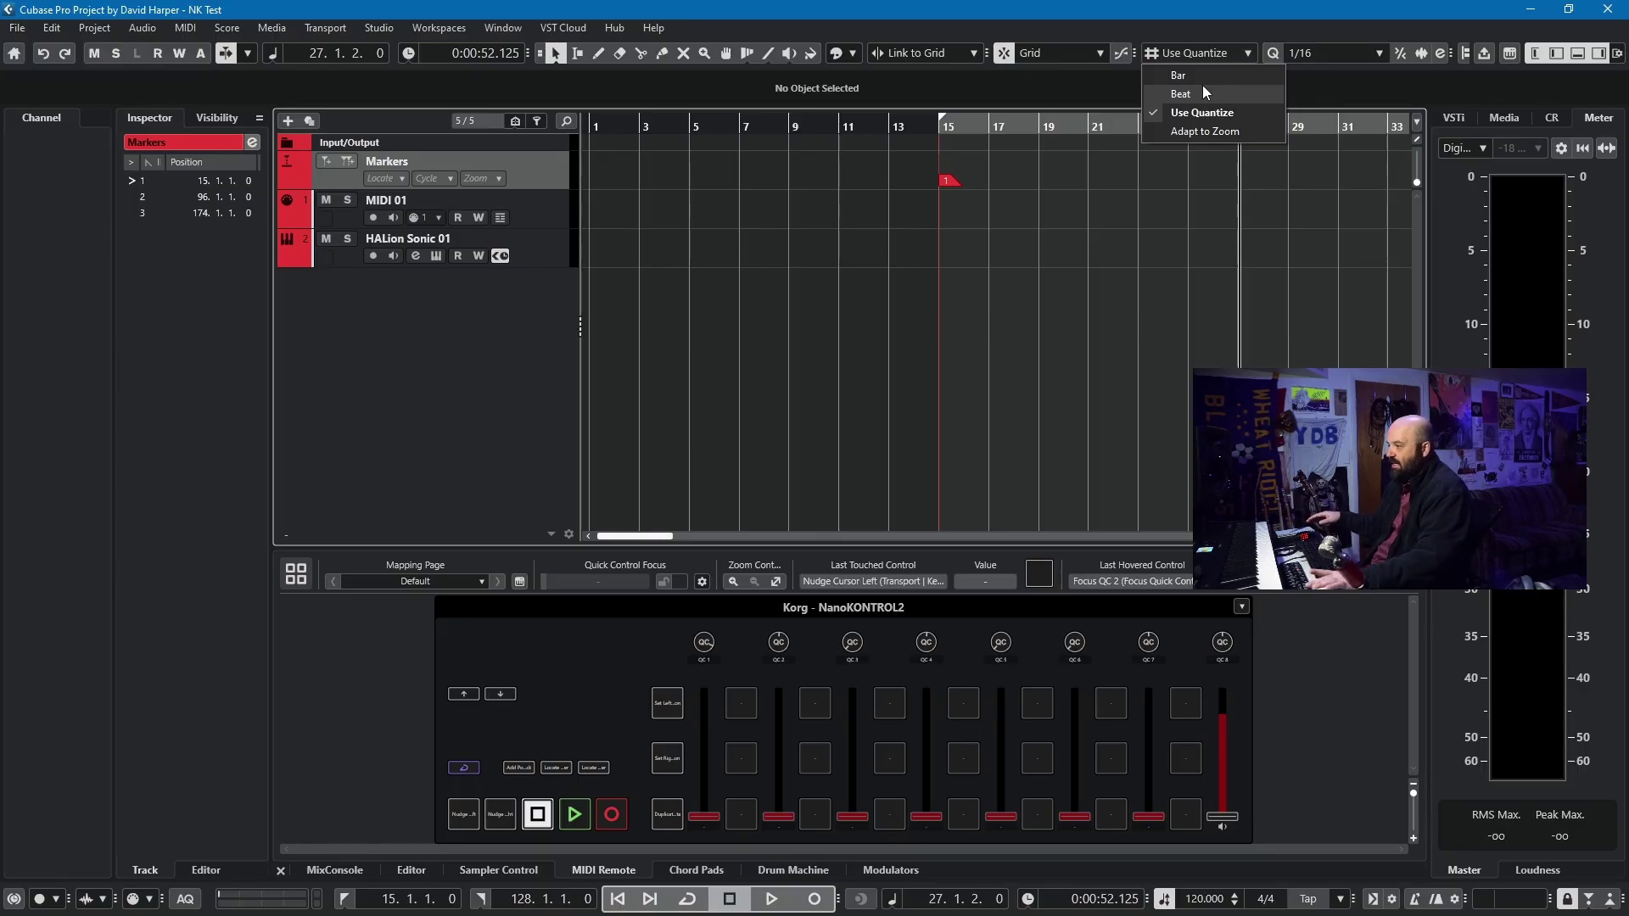
left_click(1203, 70)
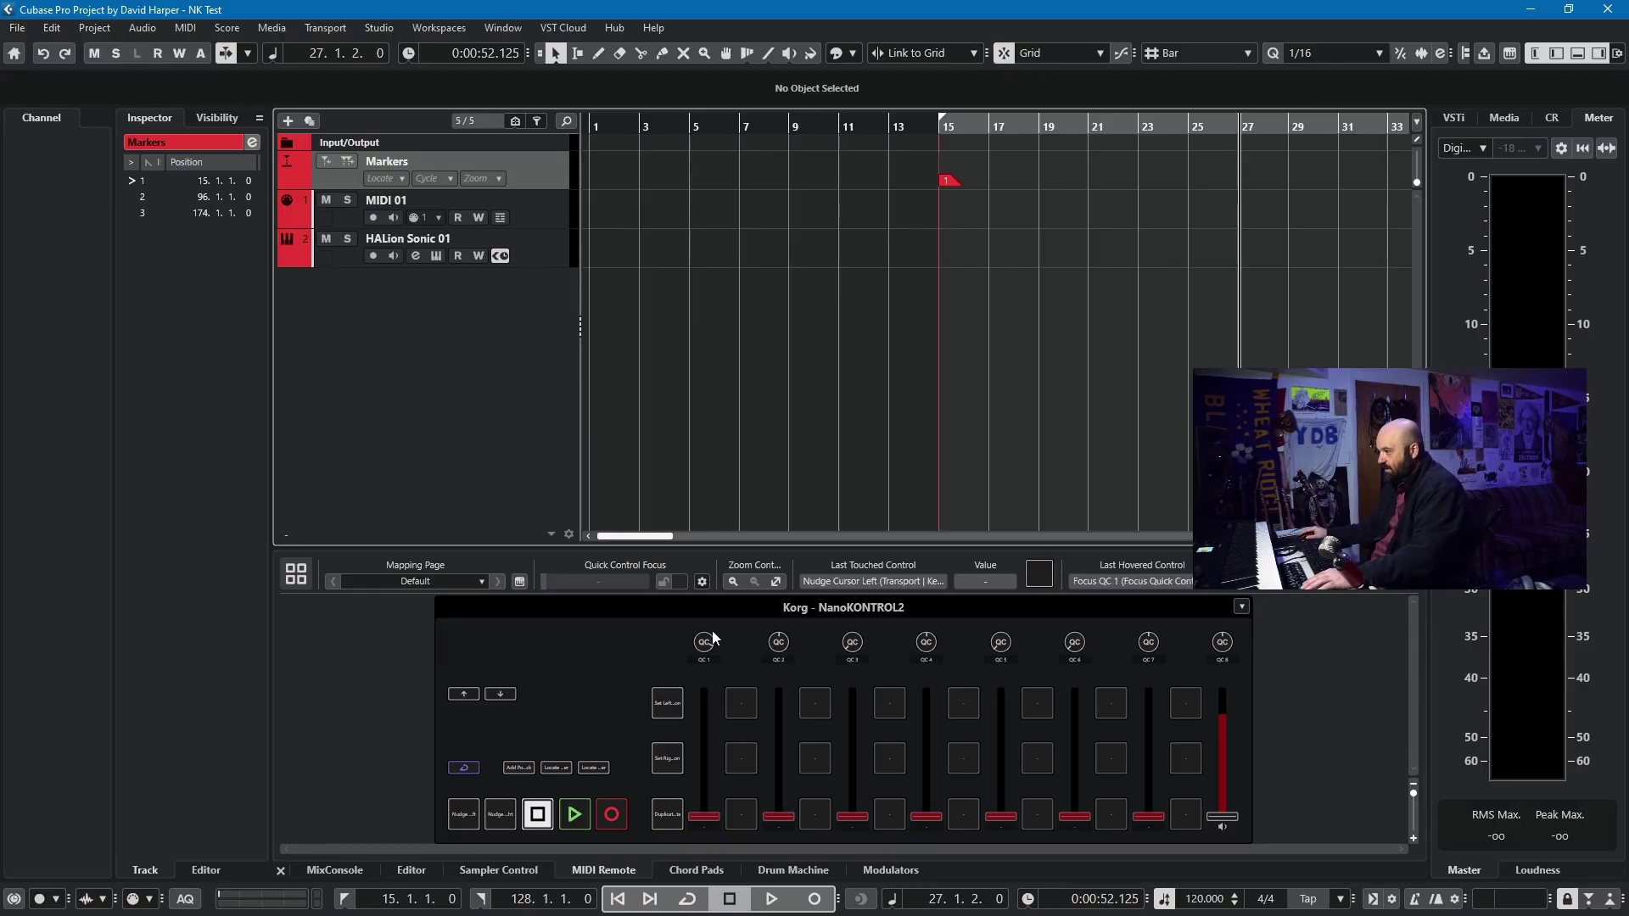
Place the project cursor at bars 4, 22, 9 and 17 to set the cycle locators.
left_click(668, 113)
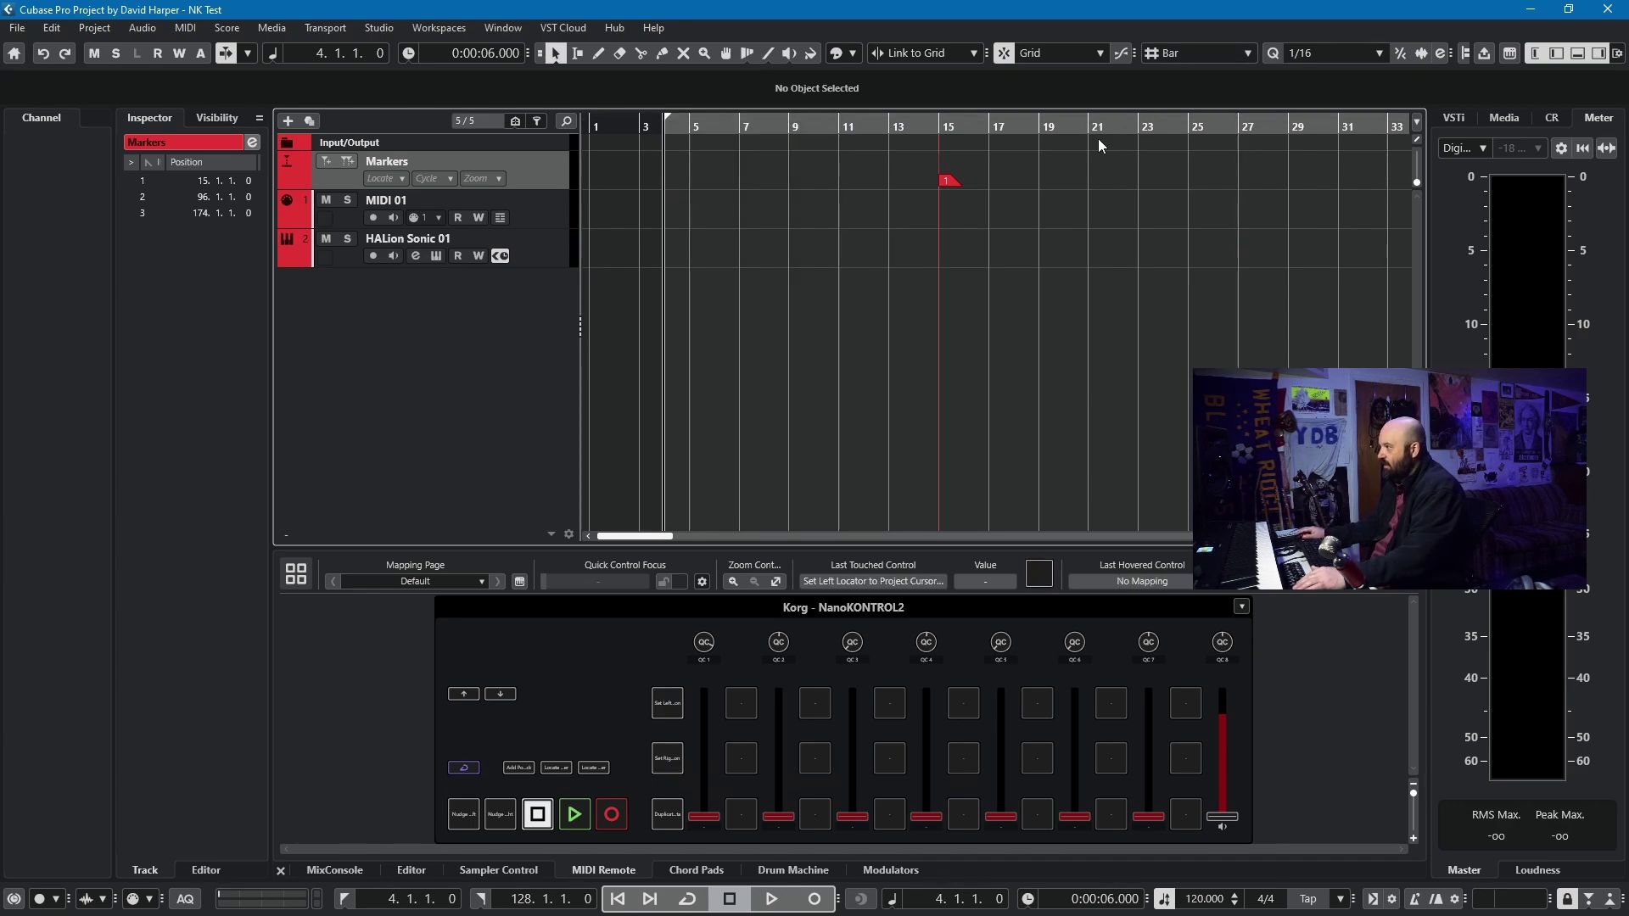
left_click(1092, 141)
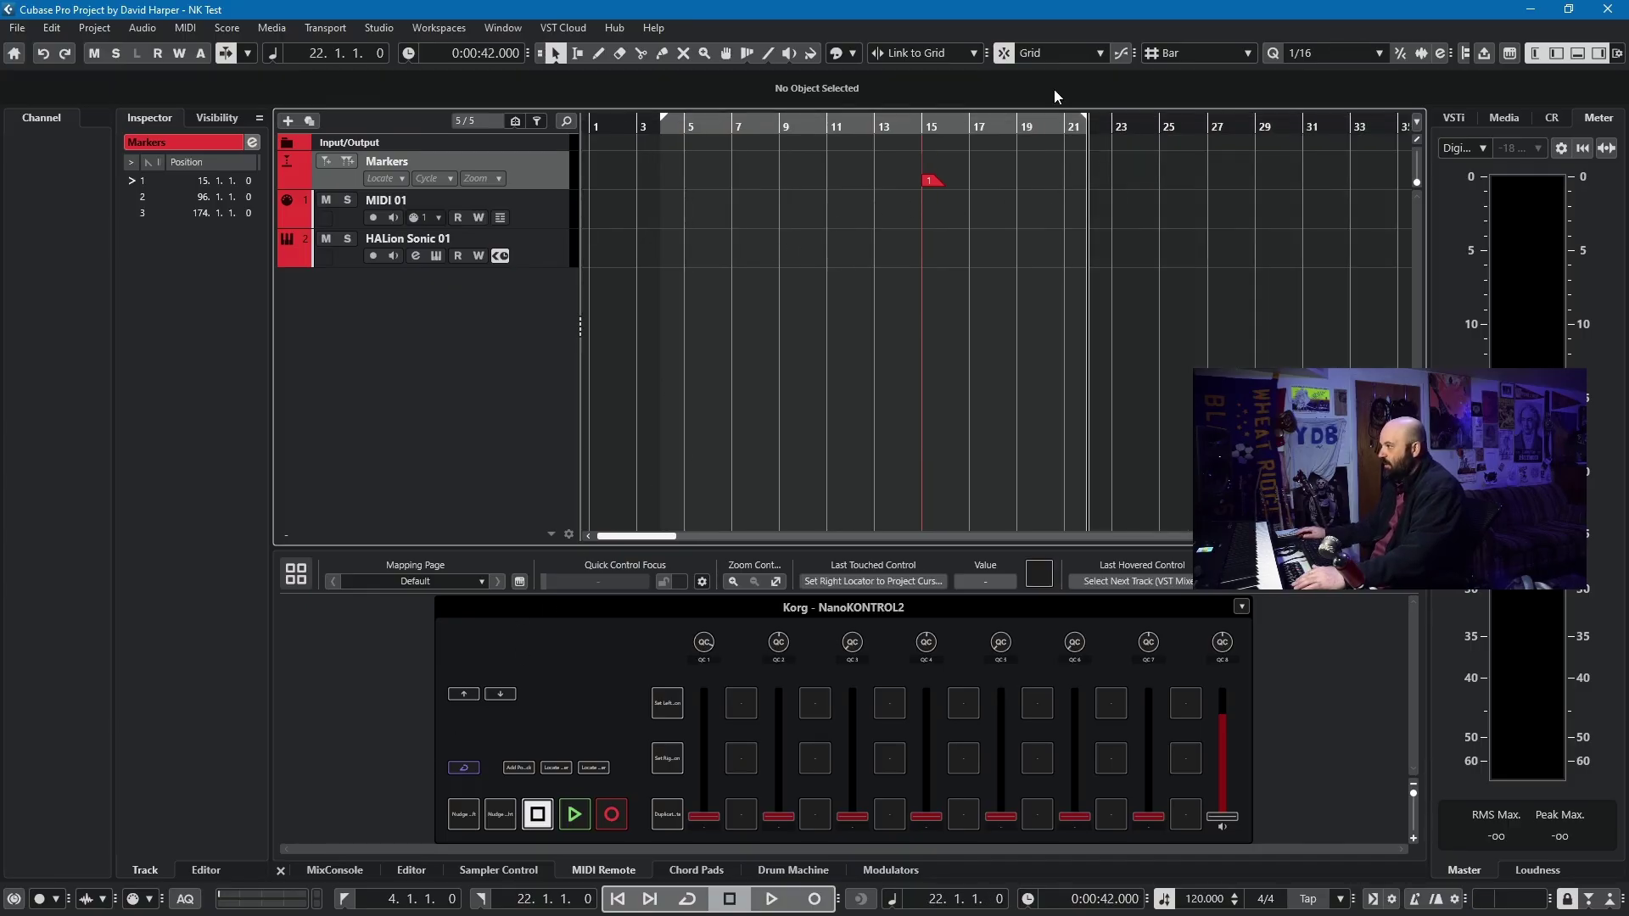
left_click(780, 126)
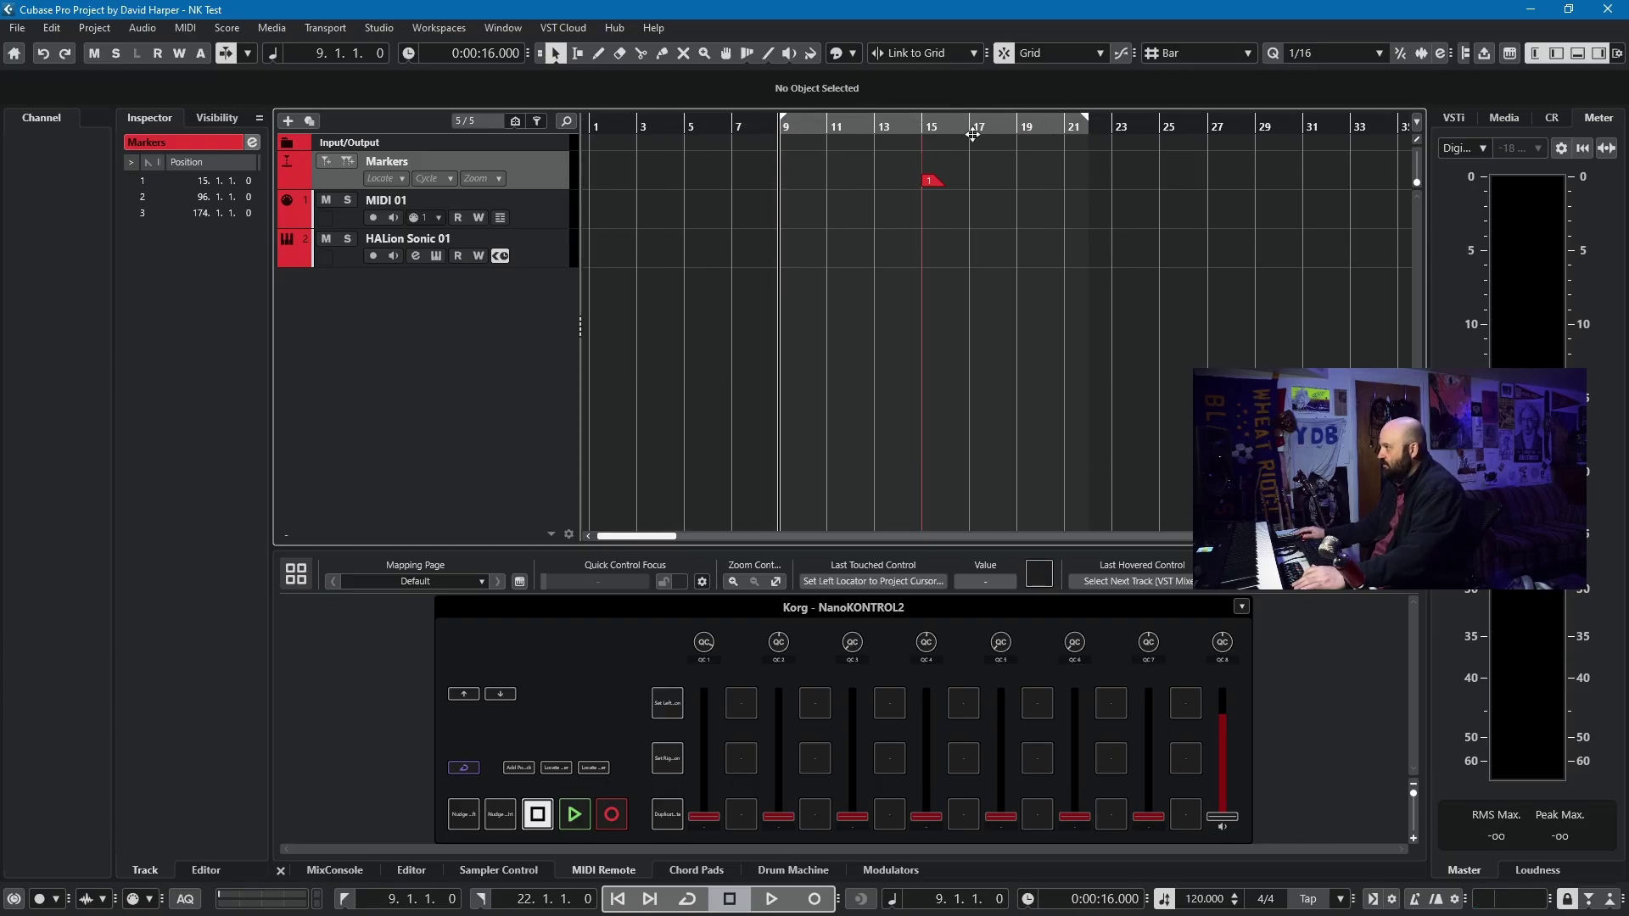
left_click(959, 129)
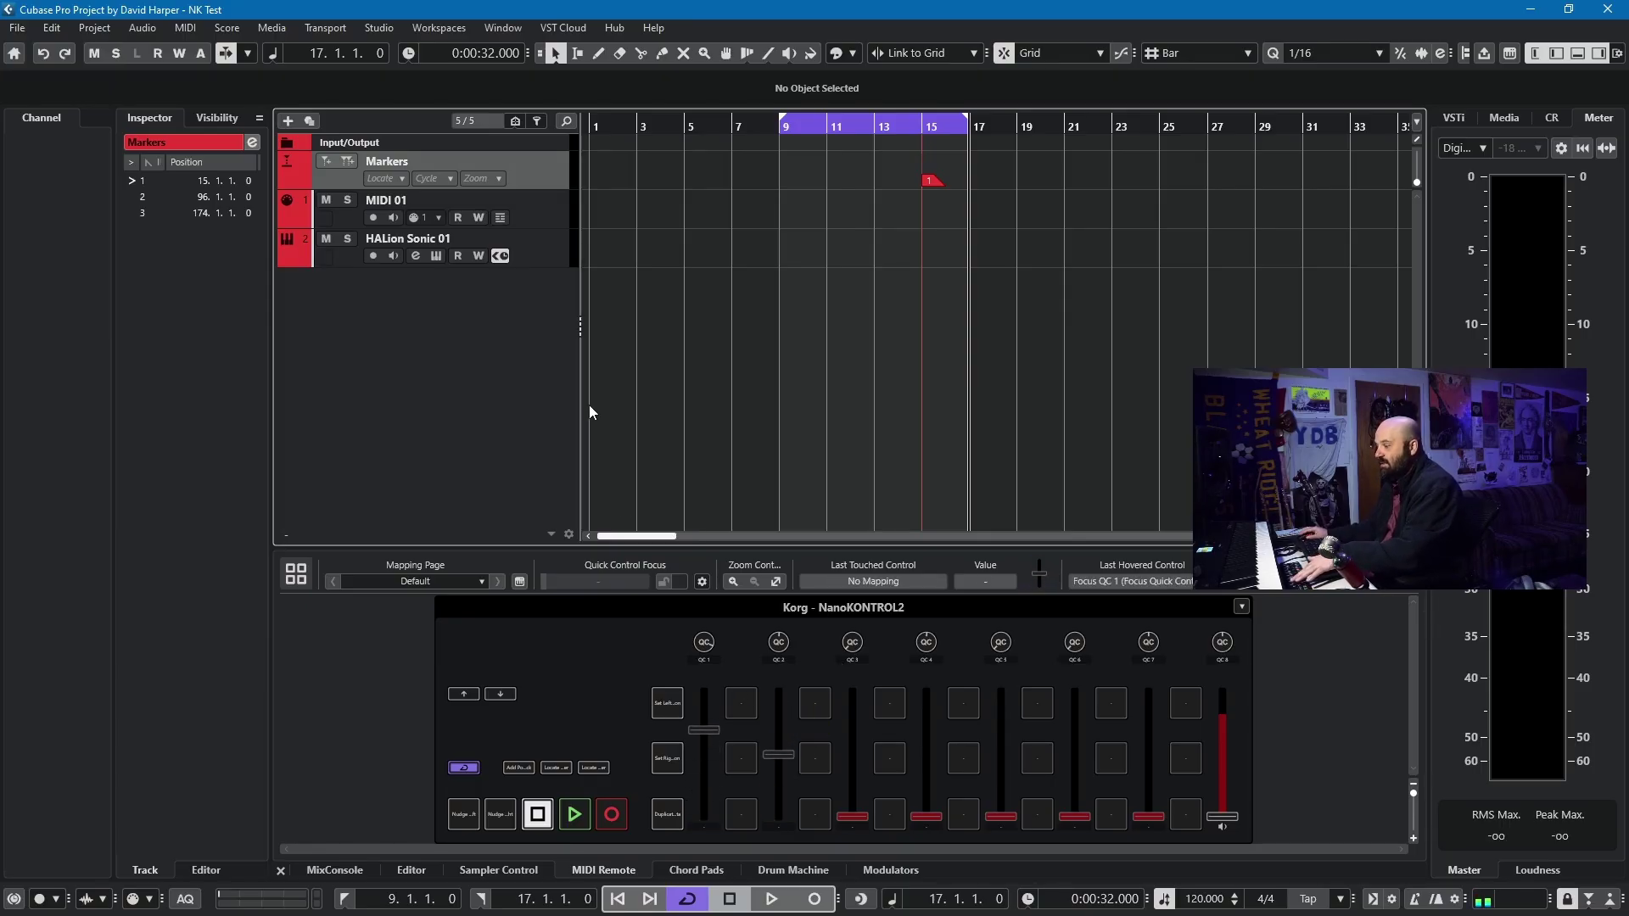
Select the HALion Sonic 01 track and watch CC 11 Expression values in the MIDI Monitor.
left_click(536, 256)
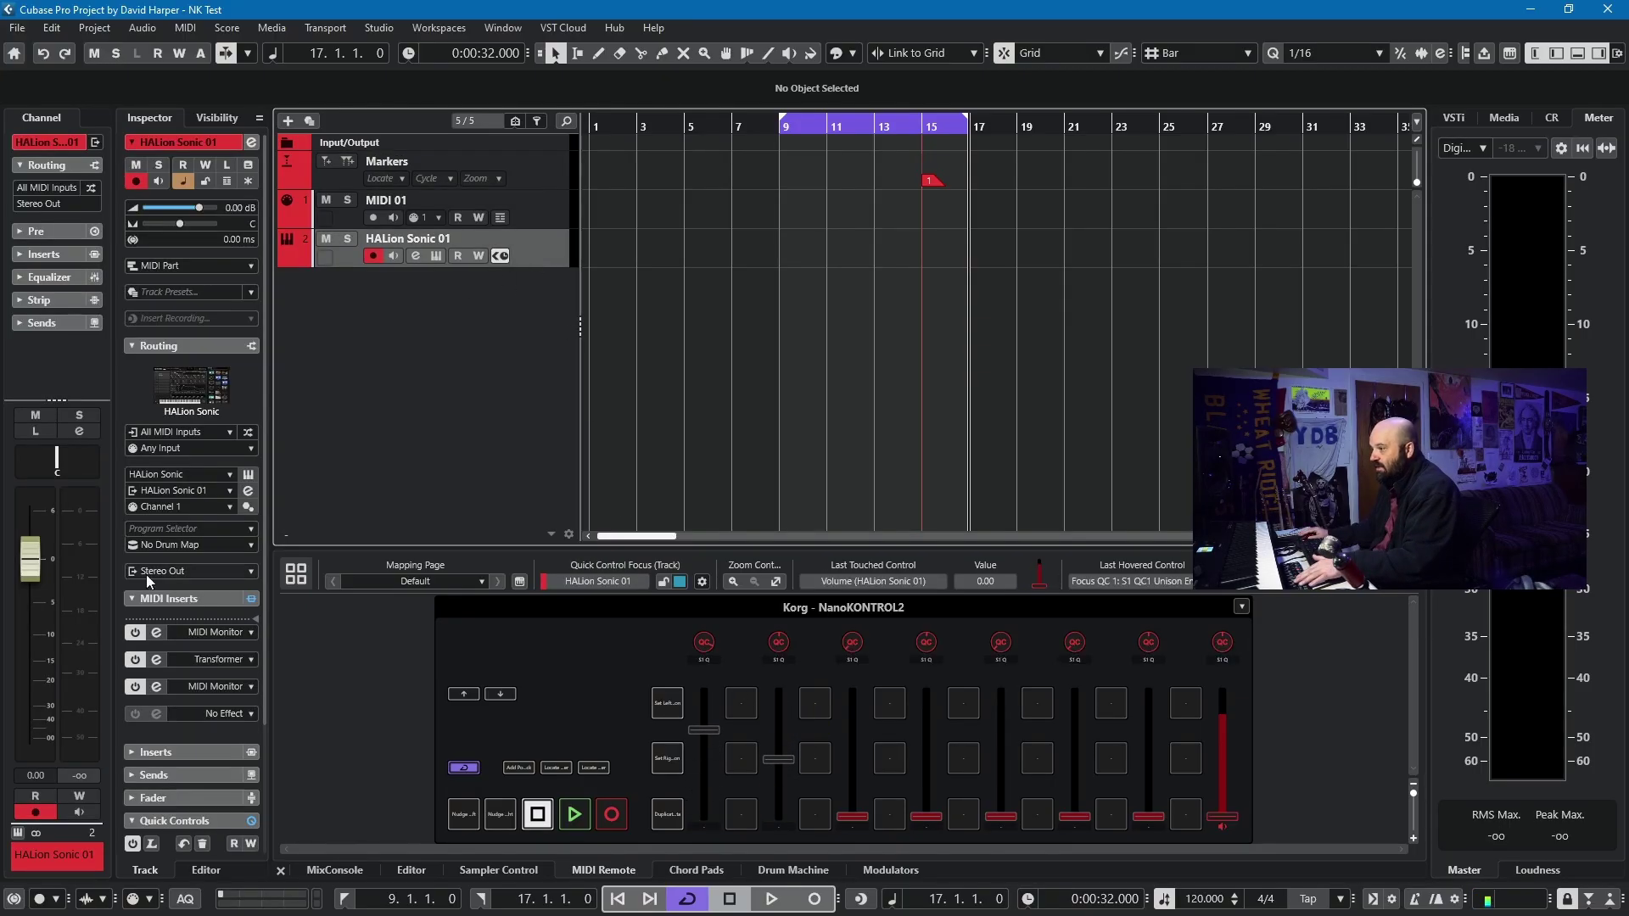
left_click(156, 632)
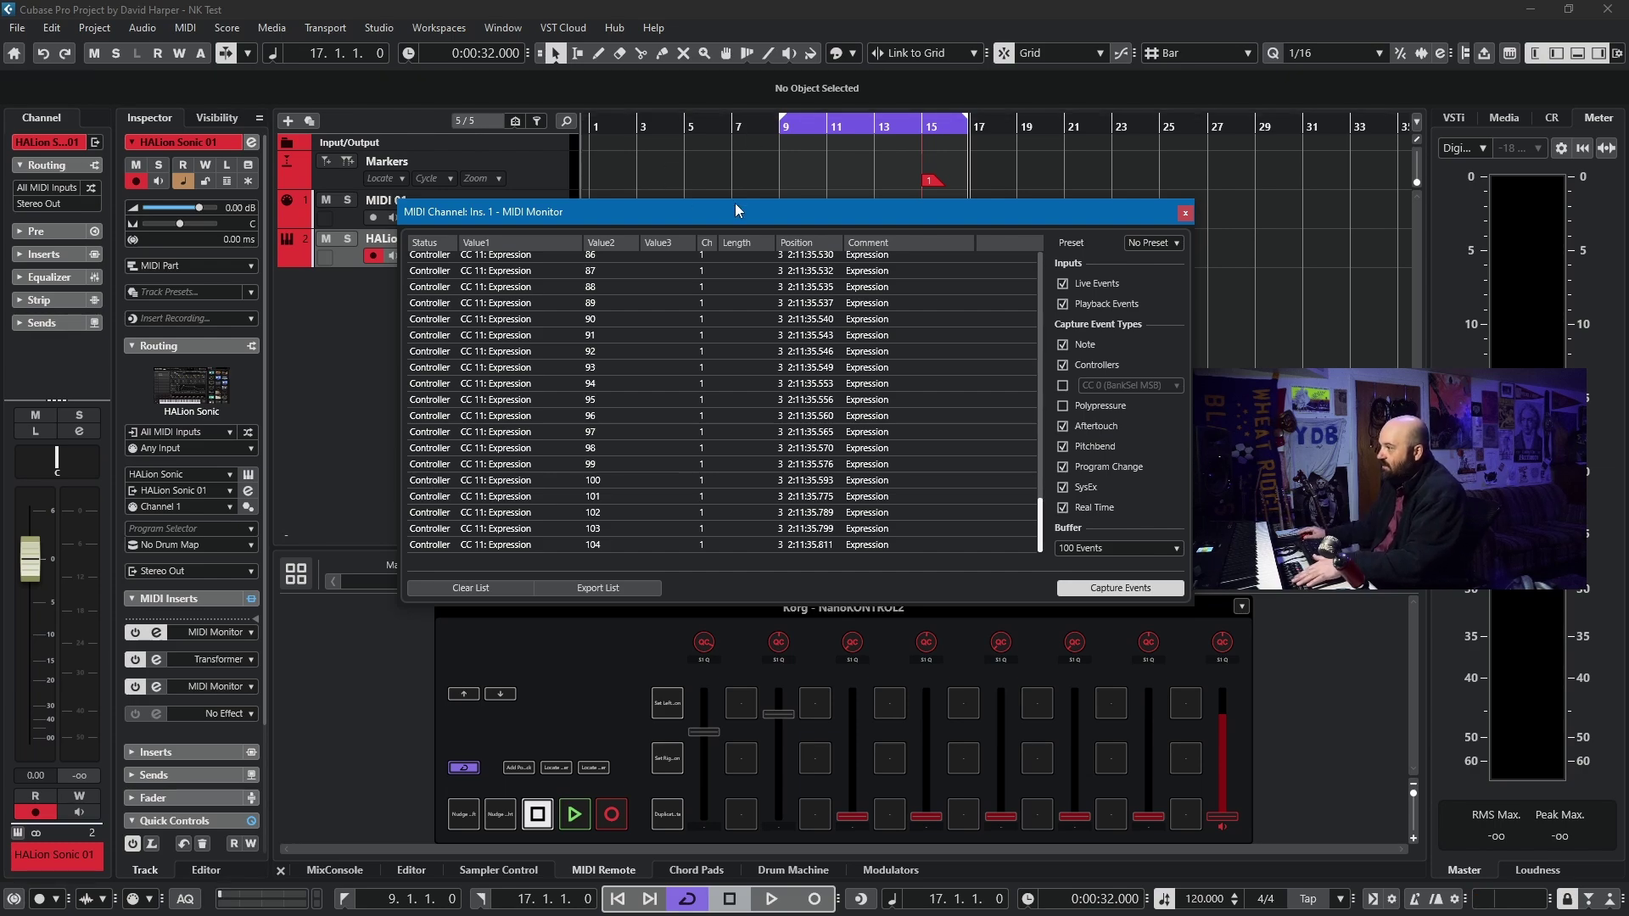
left_click(27, 434)
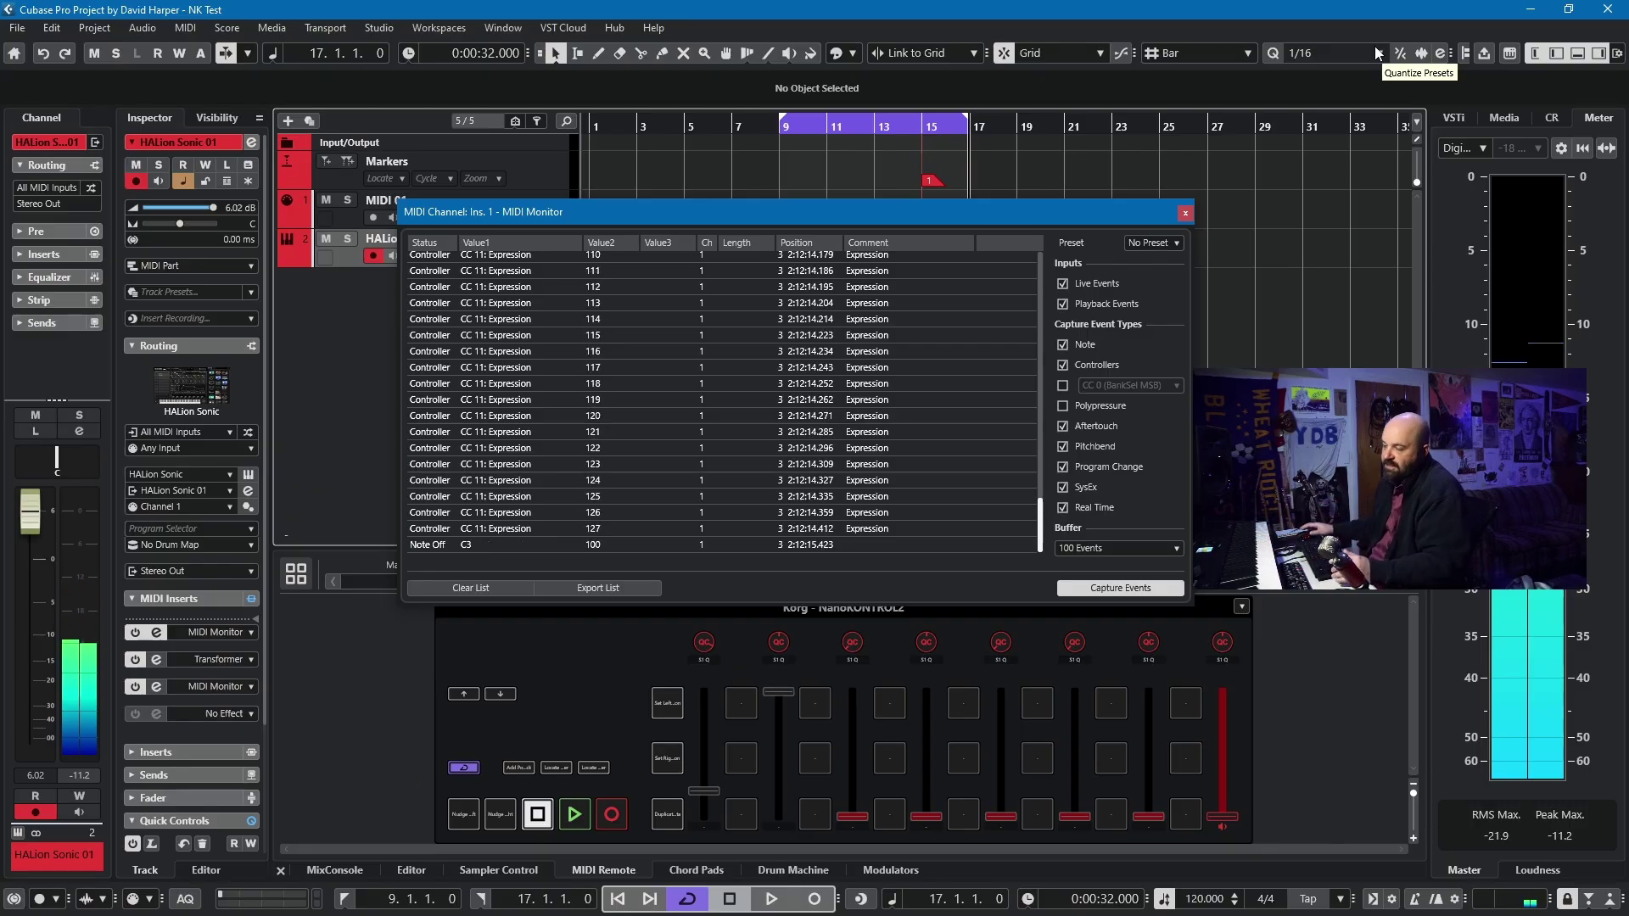
left_click(1186, 214)
Close the MIDI Monitor and show the track's volume fader in the Inspector.
left_click(1186, 213)
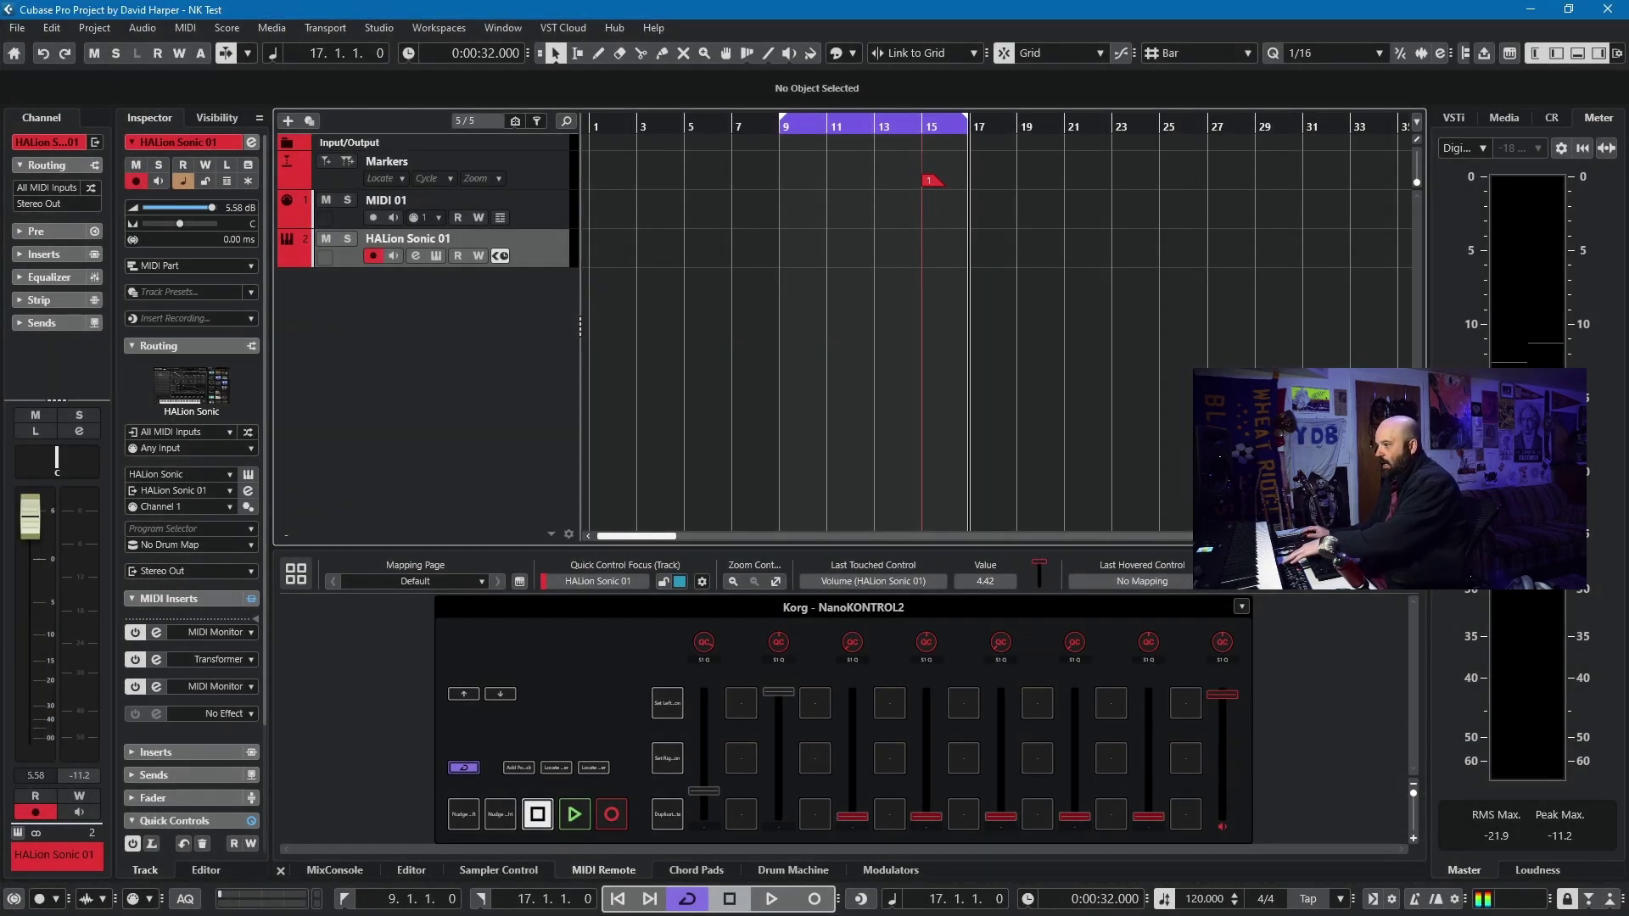
left_click(133, 795)
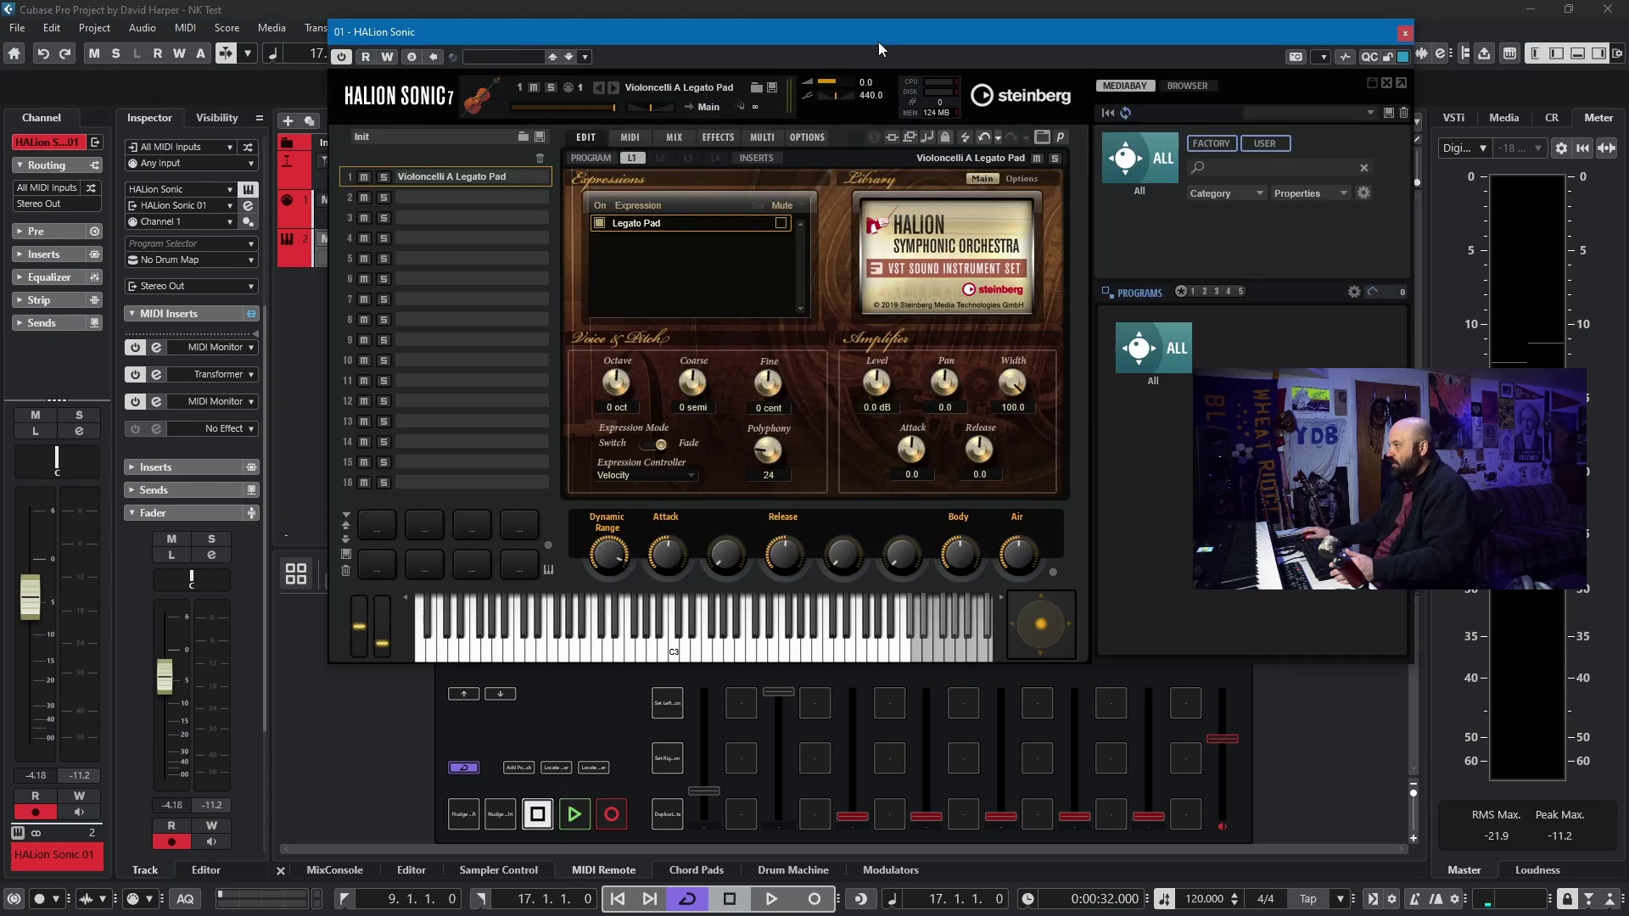
Move the HALion Sonic window, display its eight quick controls, then close it.
left_click_drag(879, 39, 785, 67)
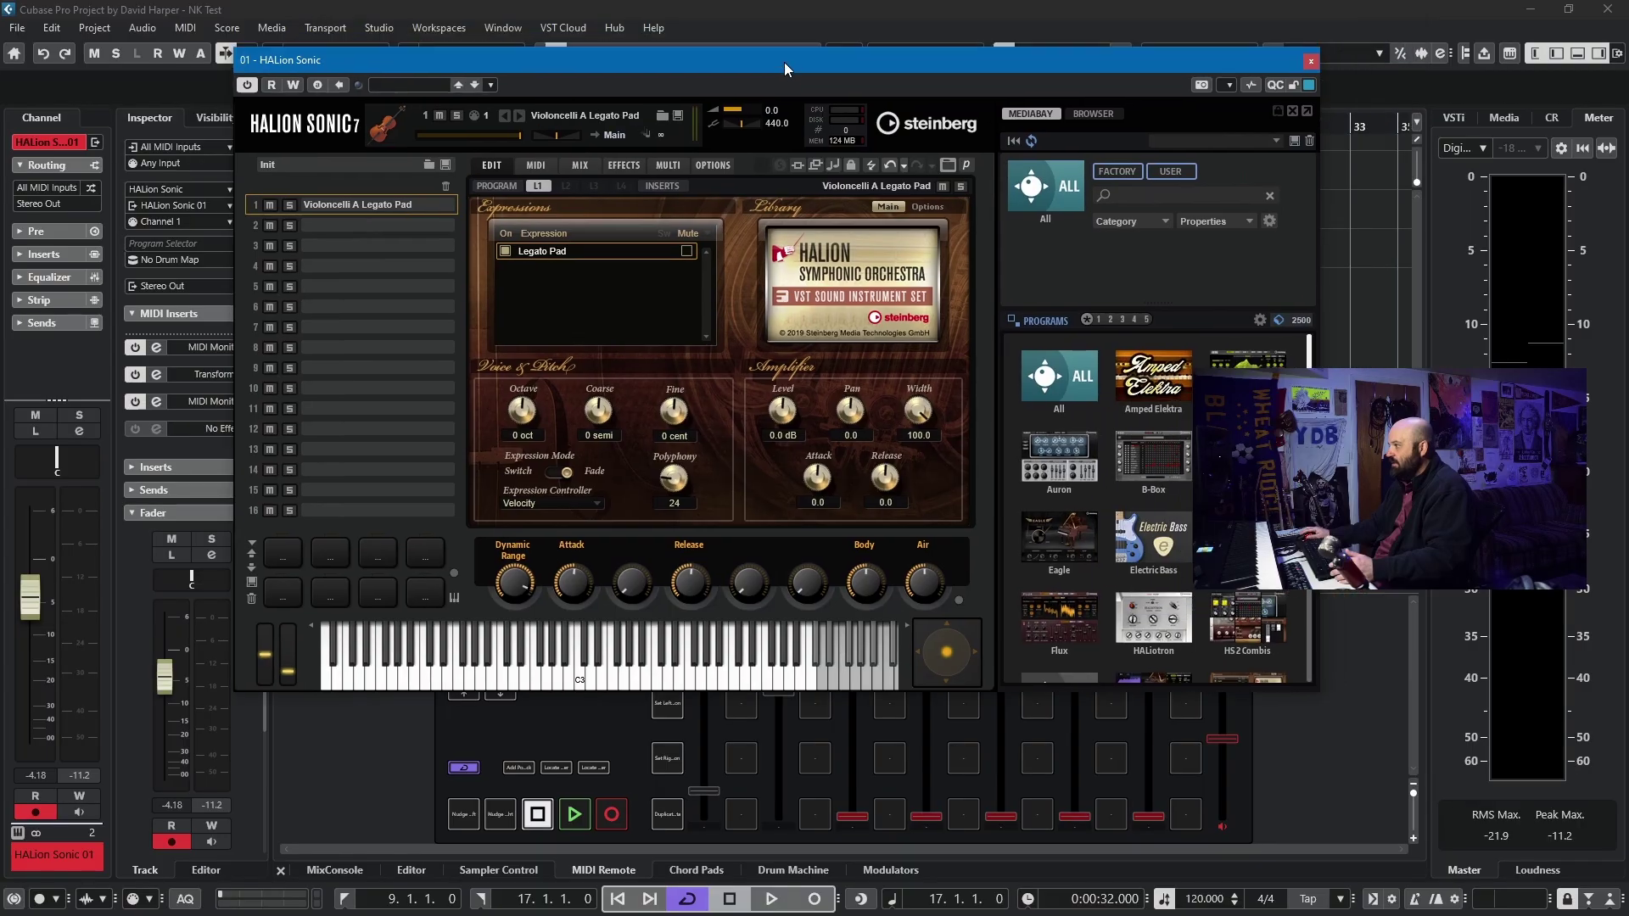
left_click(1275, 85)
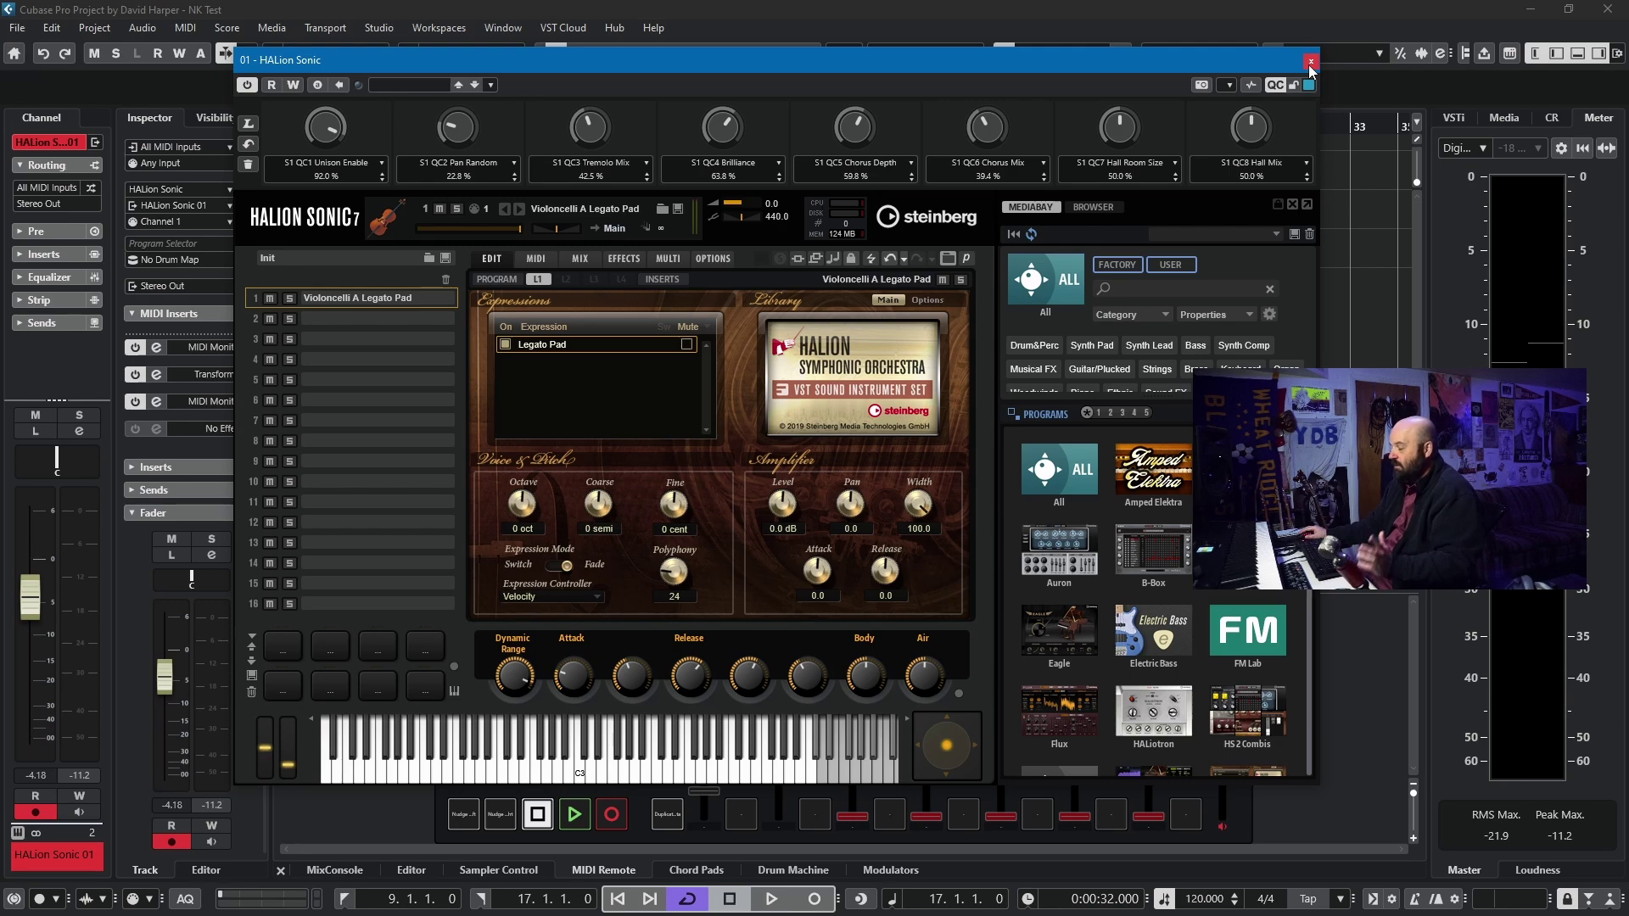
left_click(1310, 63)
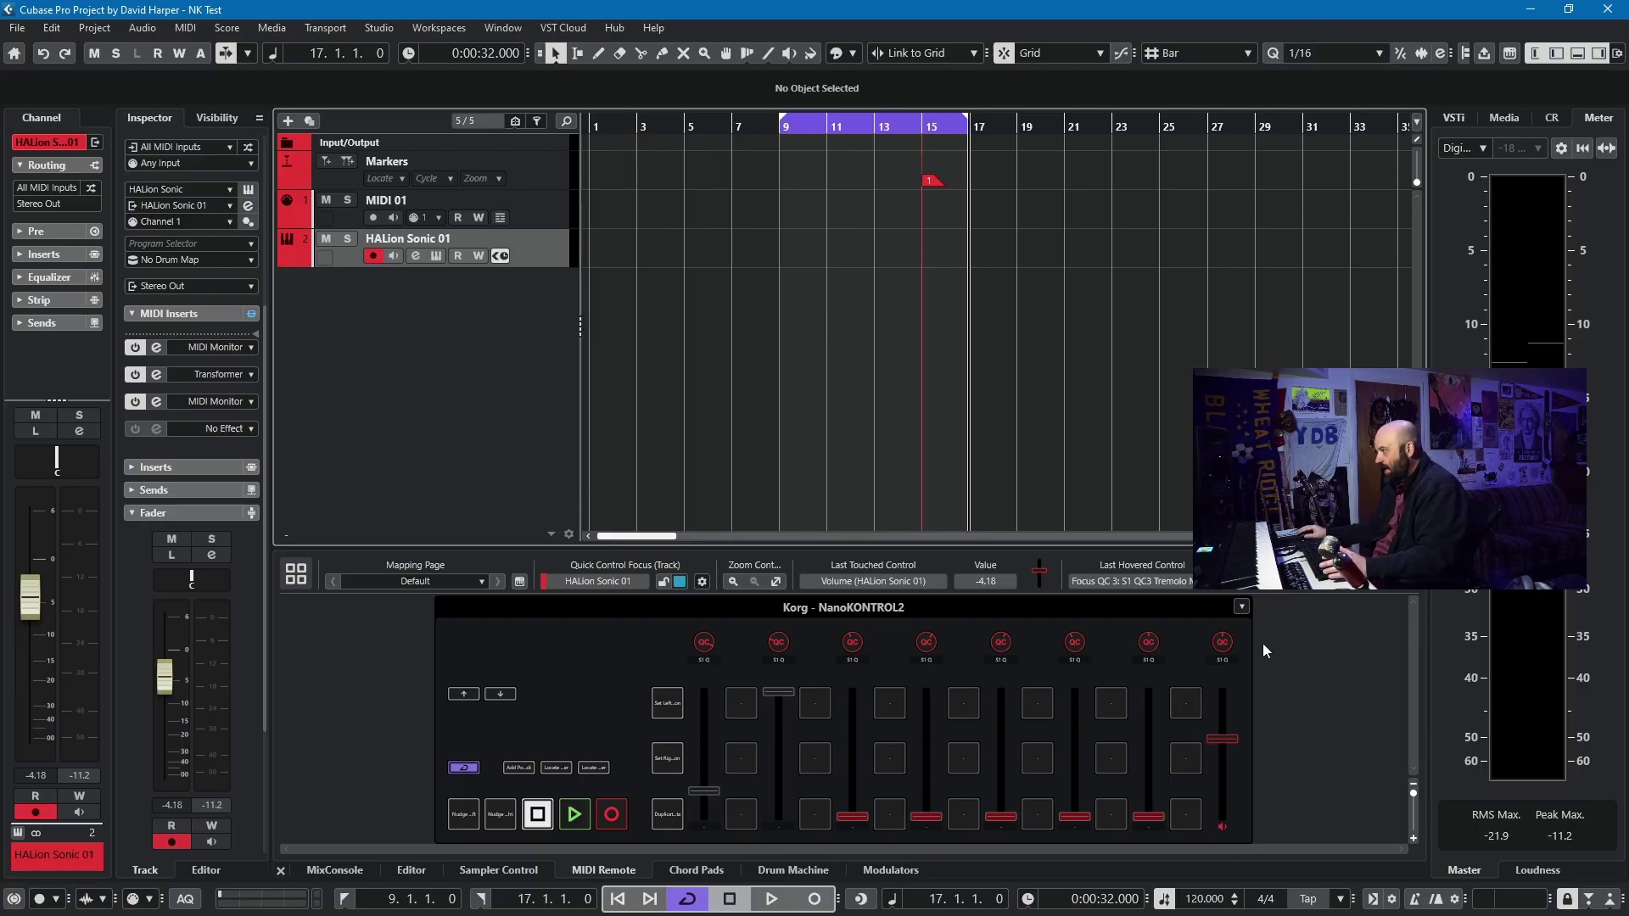
Replace the custom NanoKONTROL2 script with Steinberg's nanoKONTROL2 script and close the MIDI Remote Manager.
left_click(1241, 605)
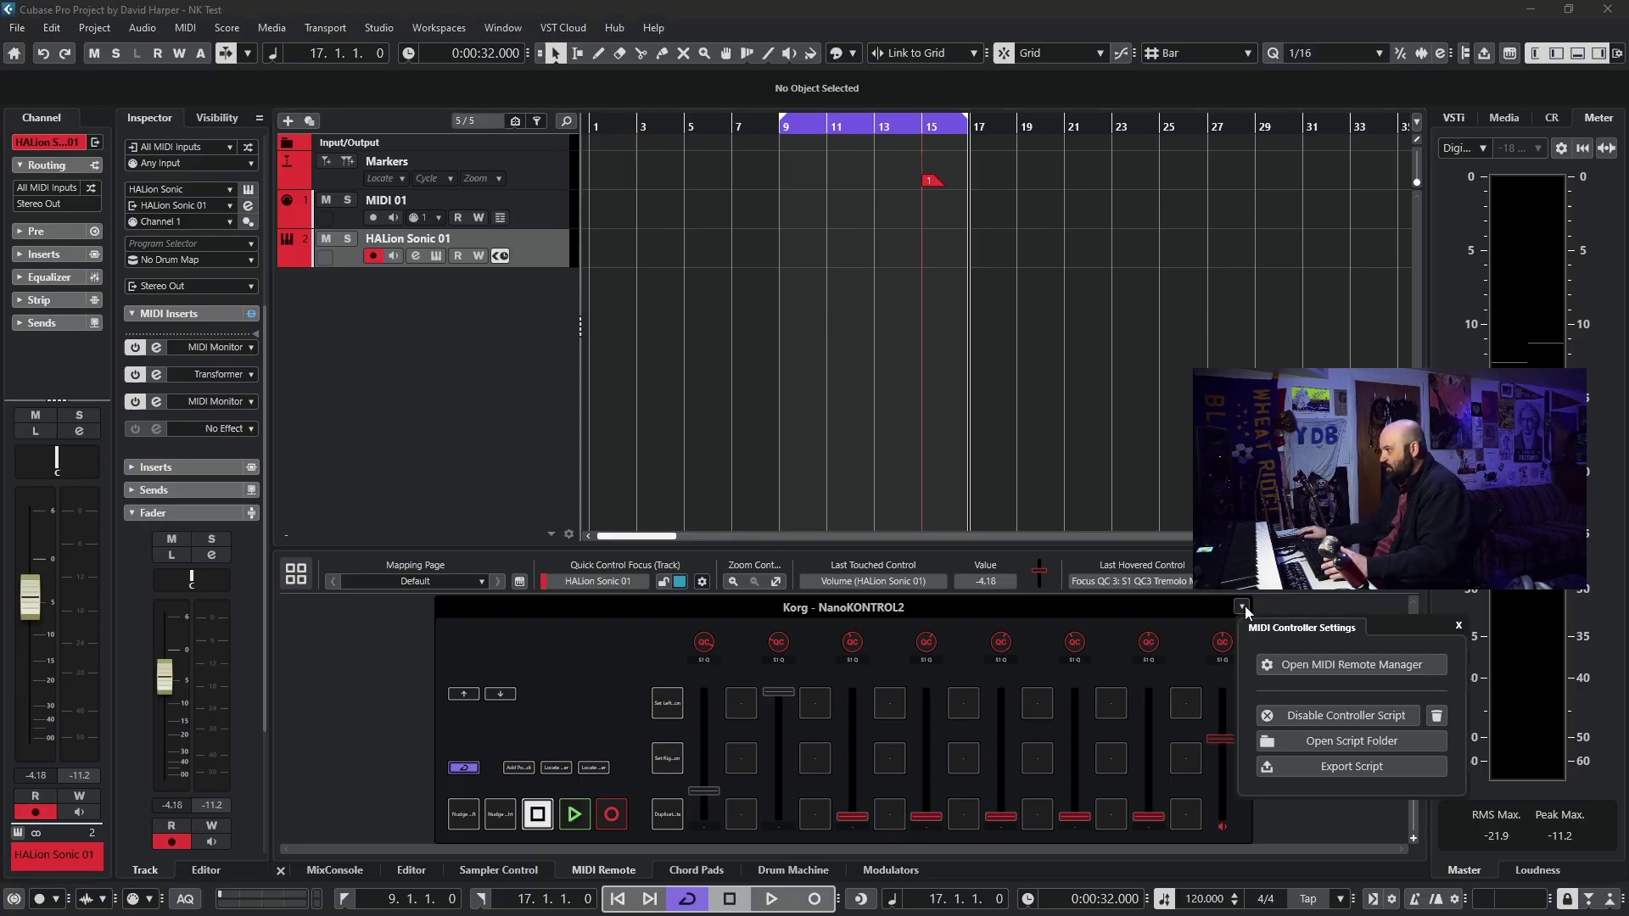
left_click(1306, 716)
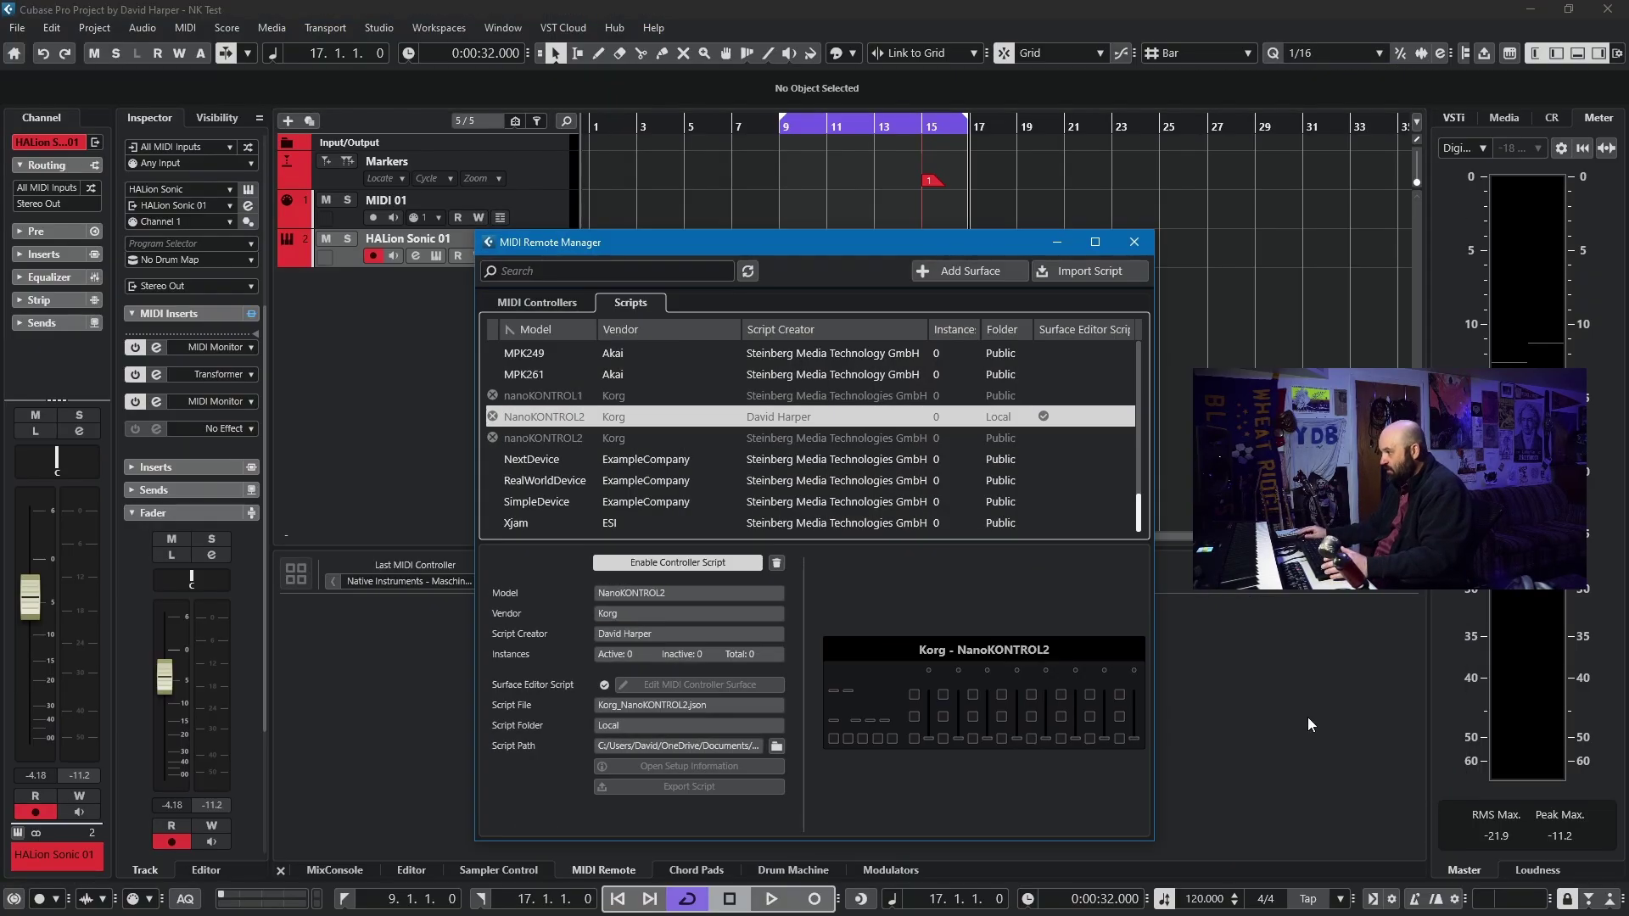
left_click(593, 441)
left_click(636, 564)
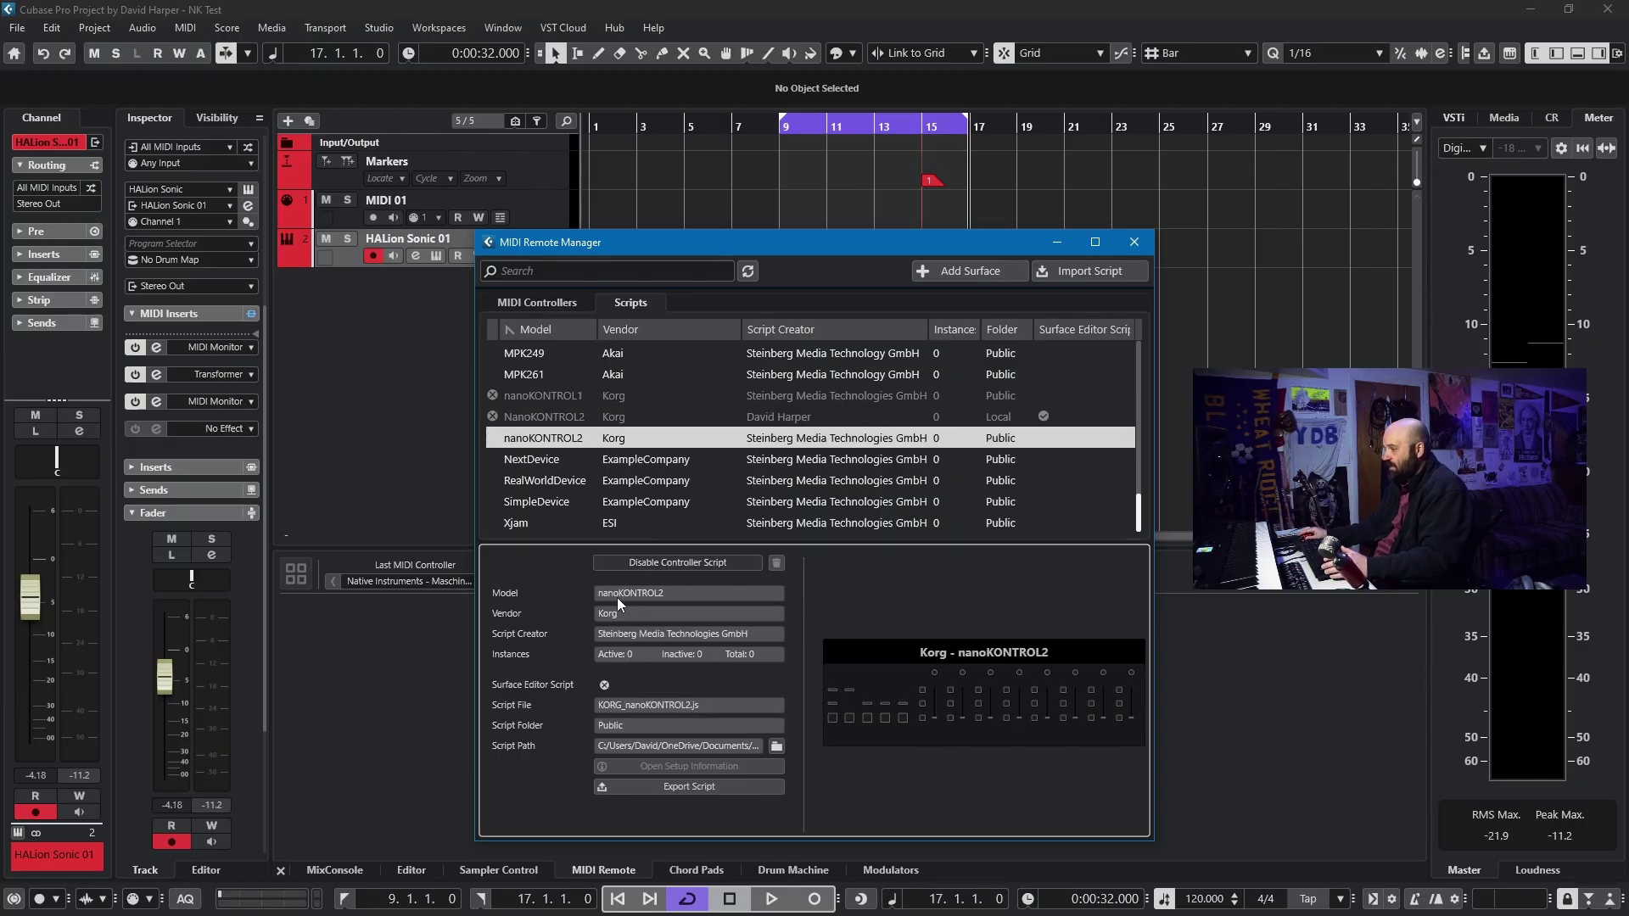
left_click(1135, 243)
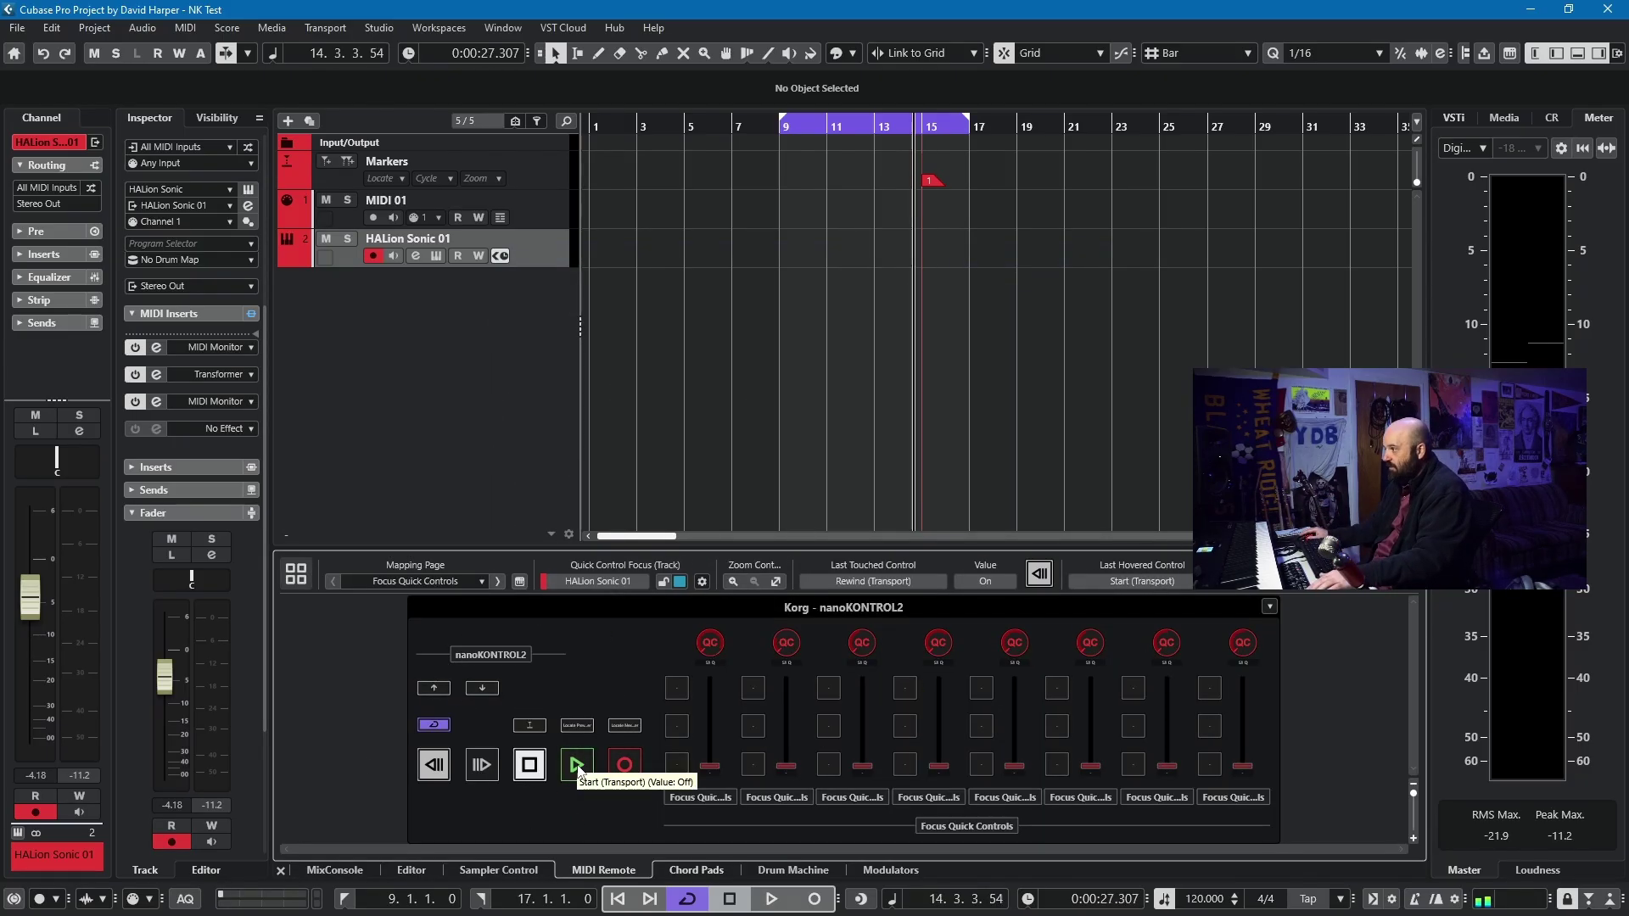
double_click(482, 764)
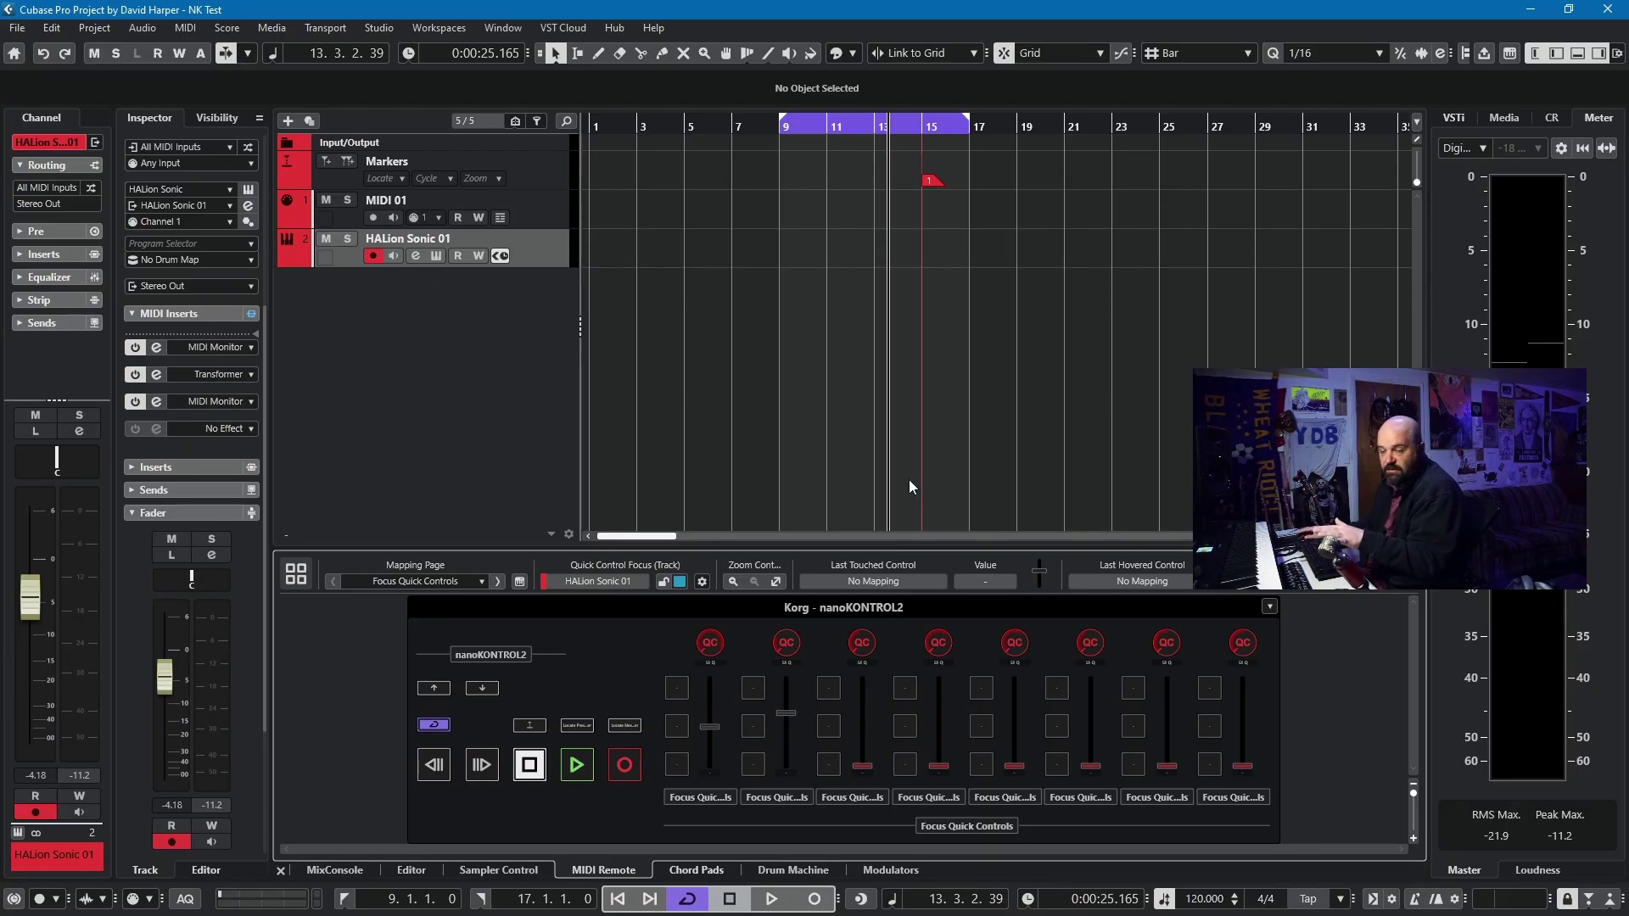
left_click(472, 578)
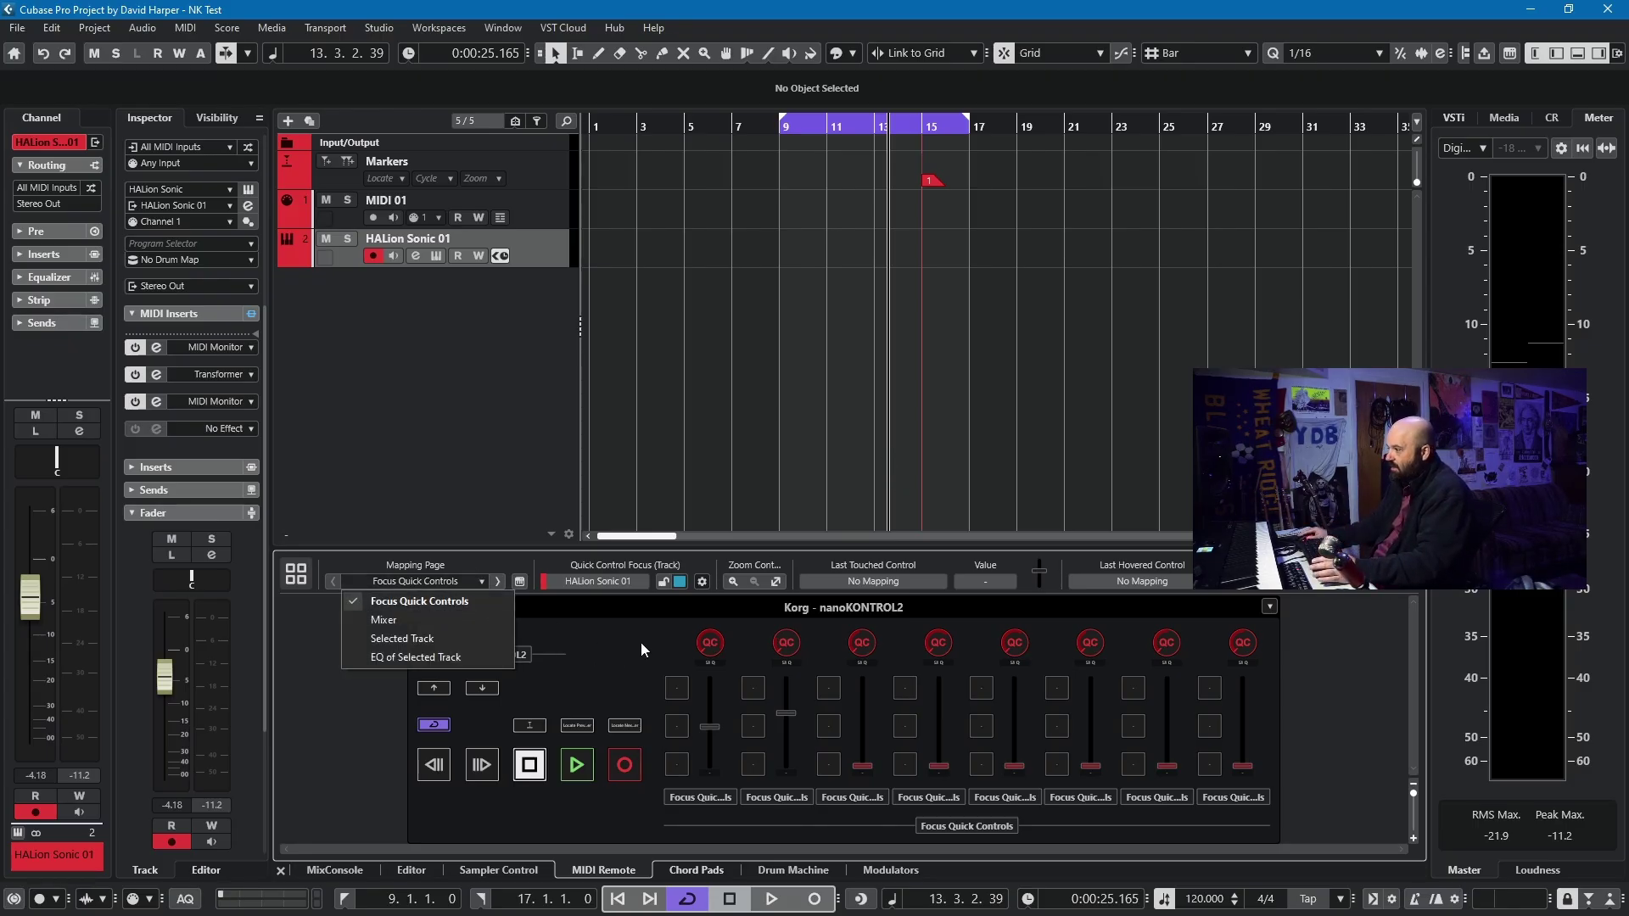
left_click(923, 716)
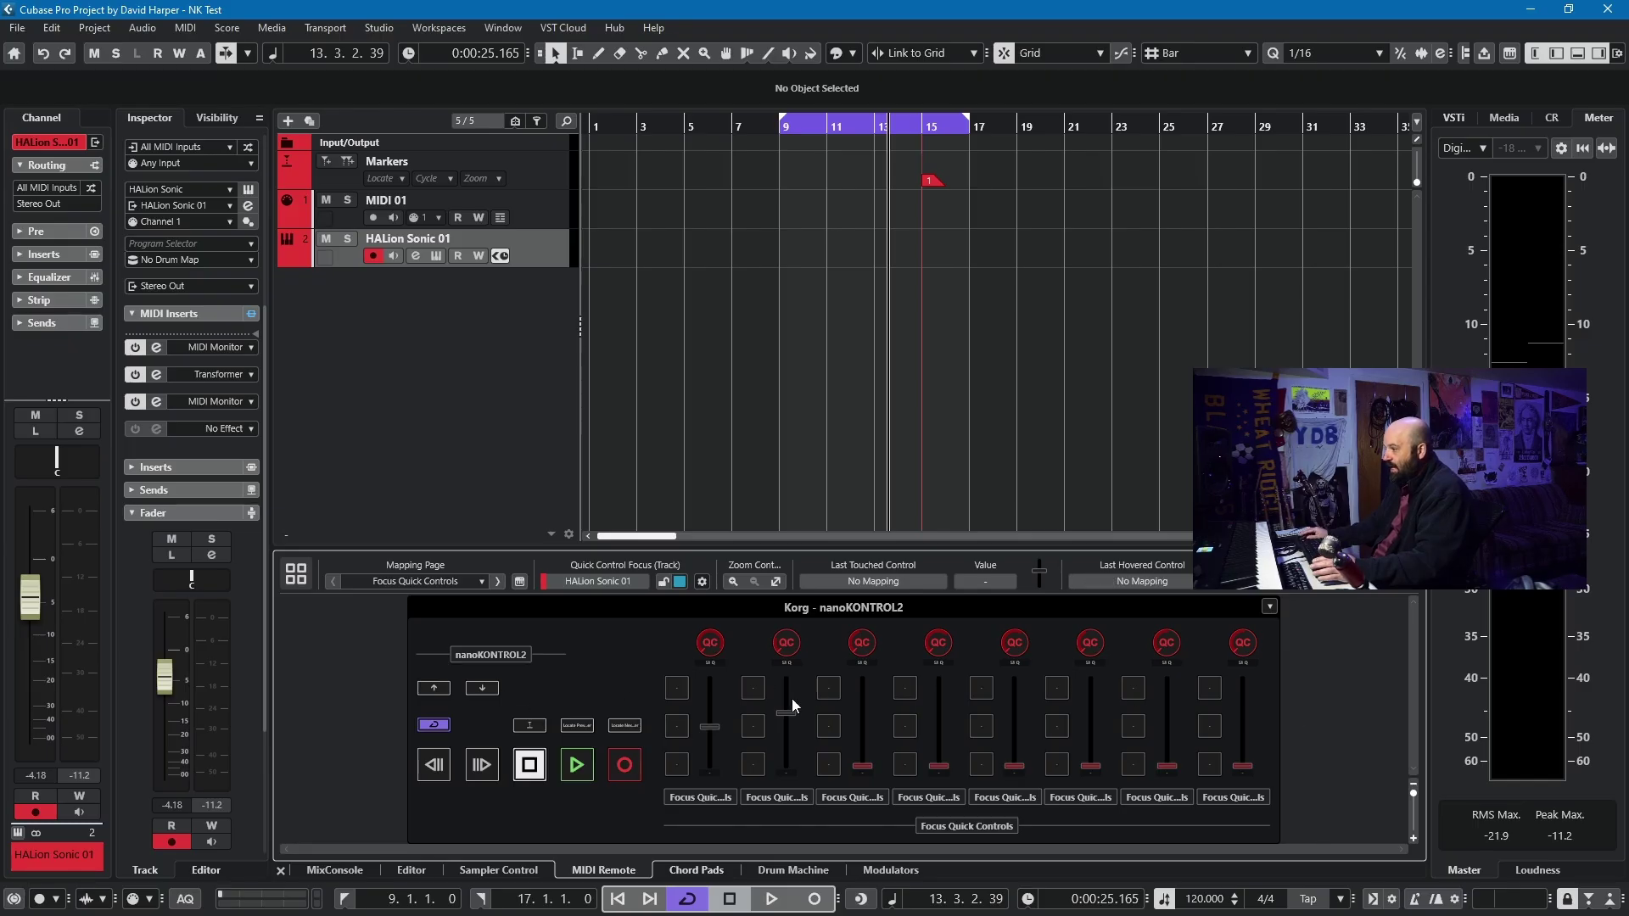
double_click(672, 696)
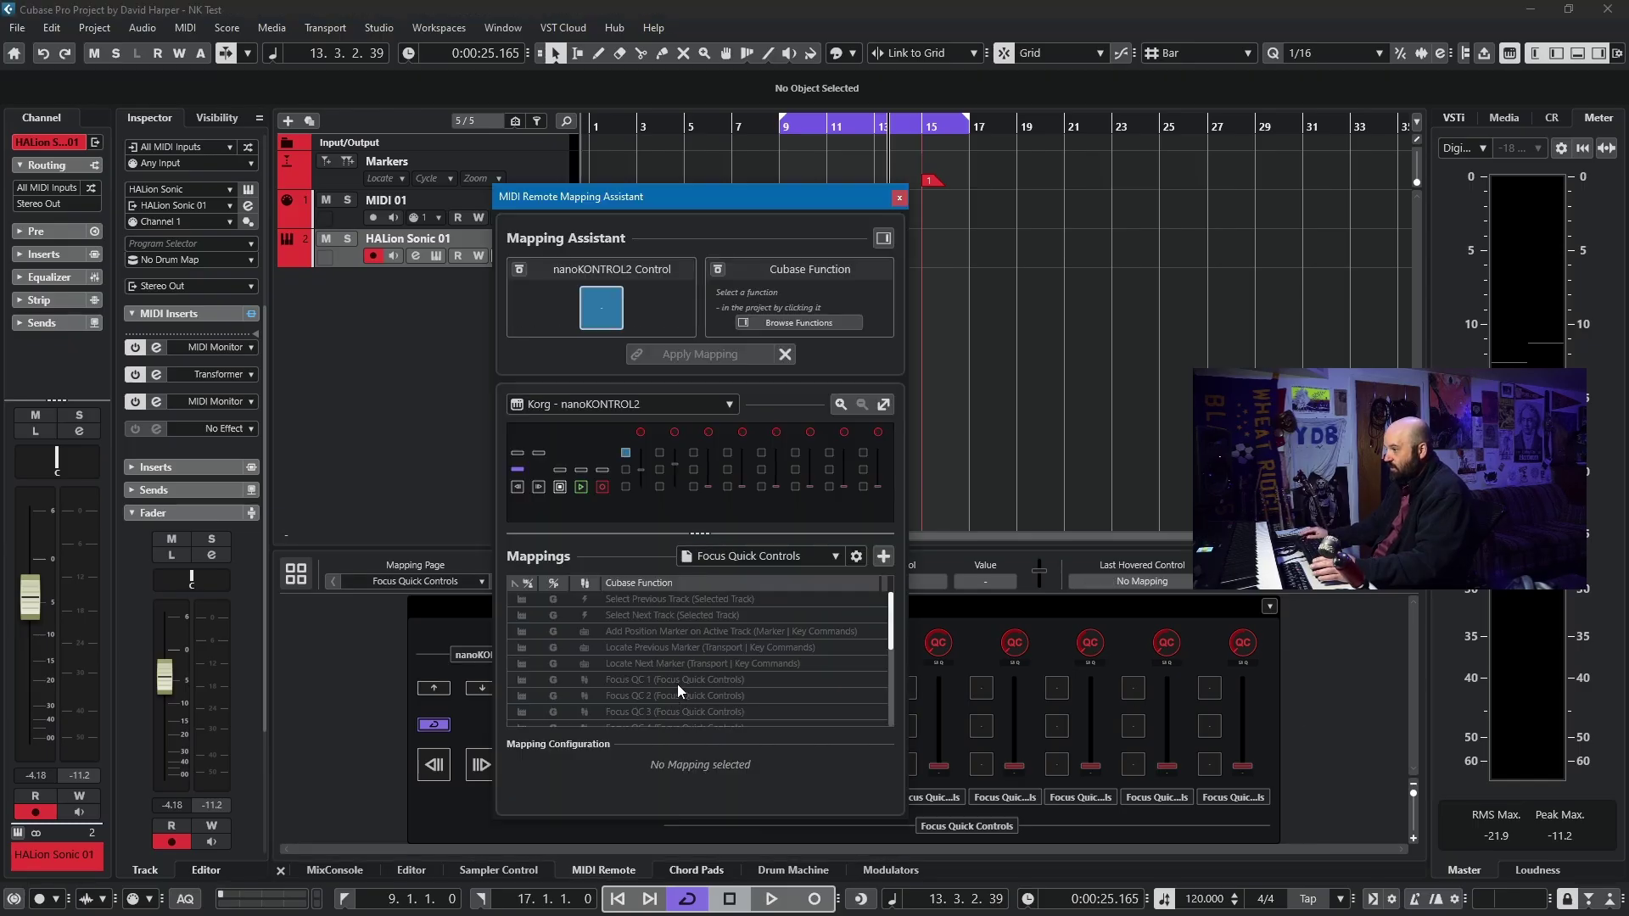
Cycle Steinberg's script through the Mixer, Selected Track and EQ of Selected Track pages, then show the overview.
left_click(898, 198)
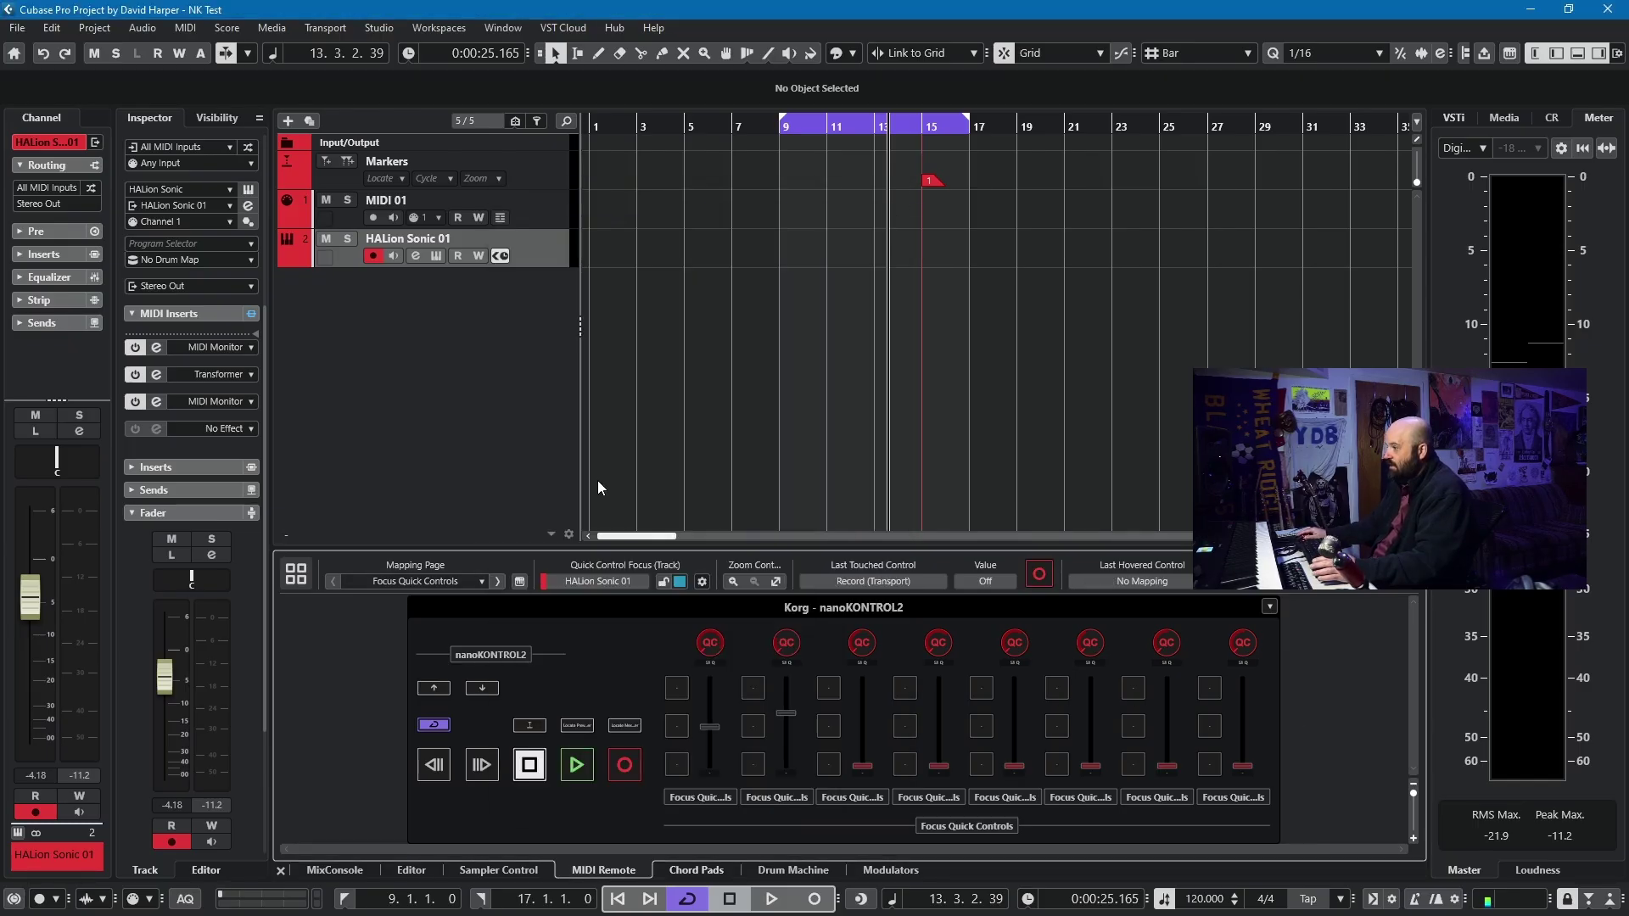
left_click(481, 585)
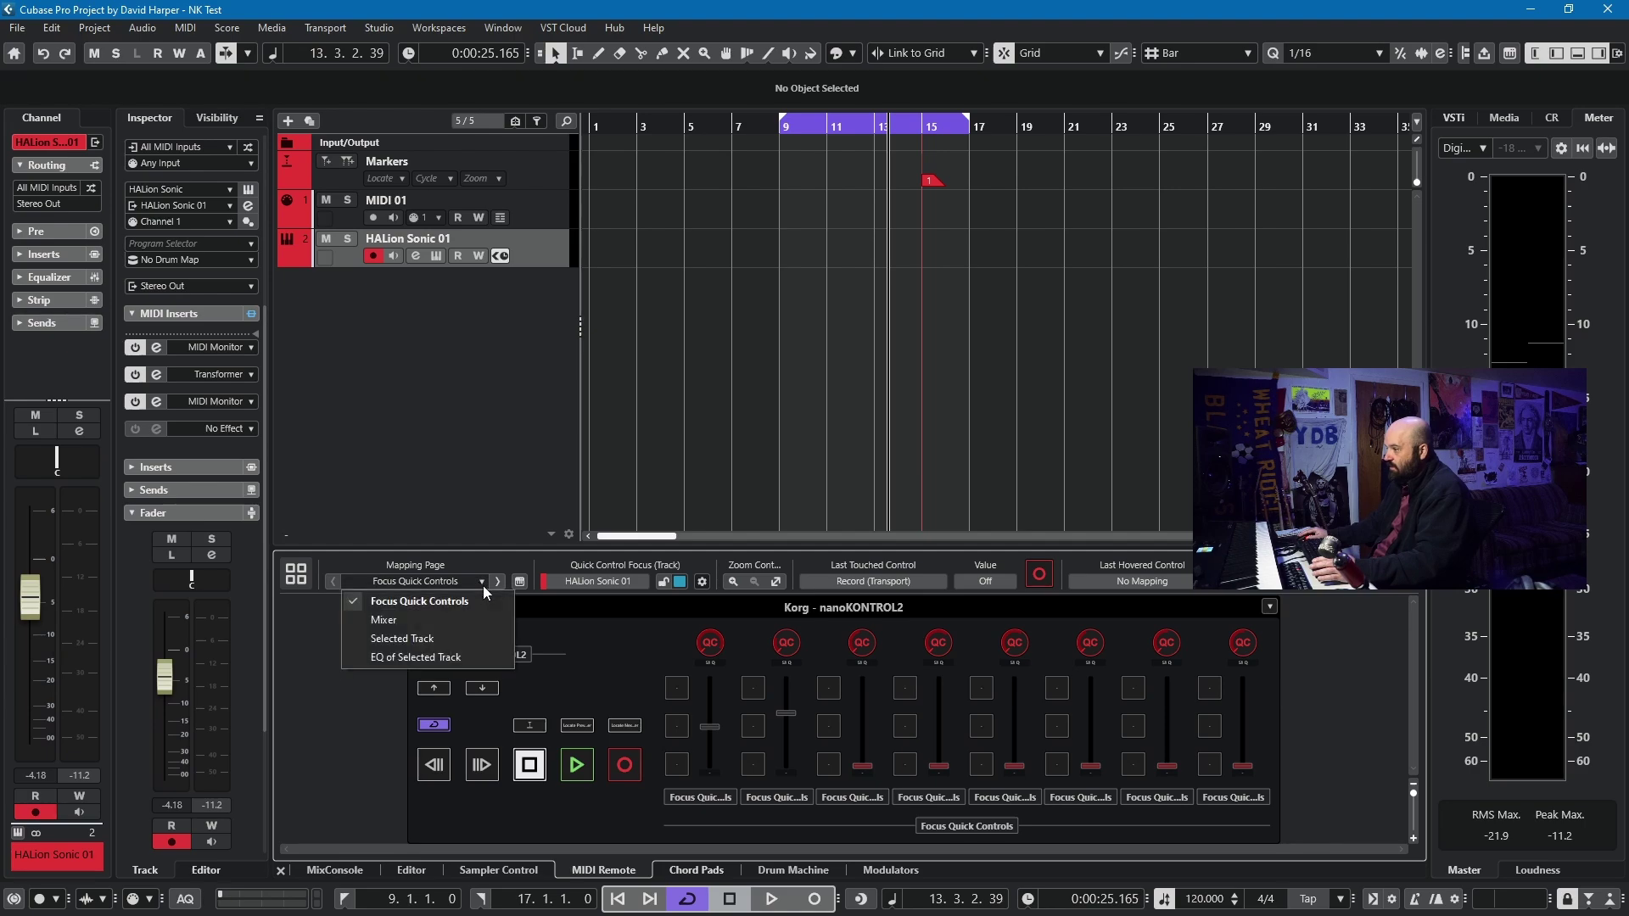
left_click(435, 619)
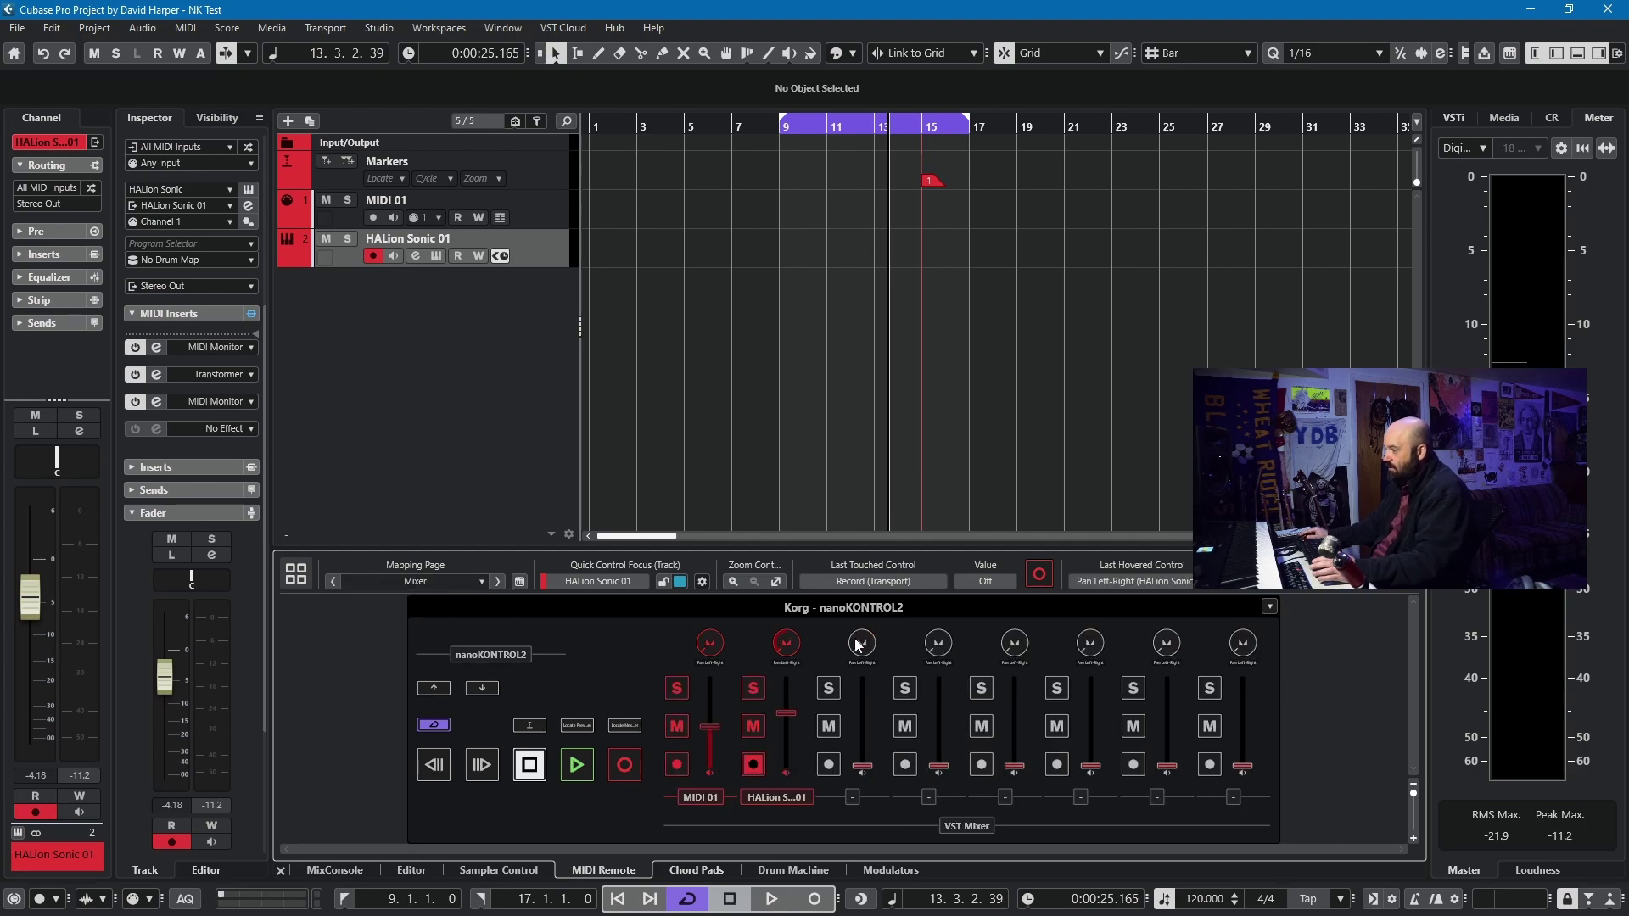
left_click(481, 580)
left_click(465, 635)
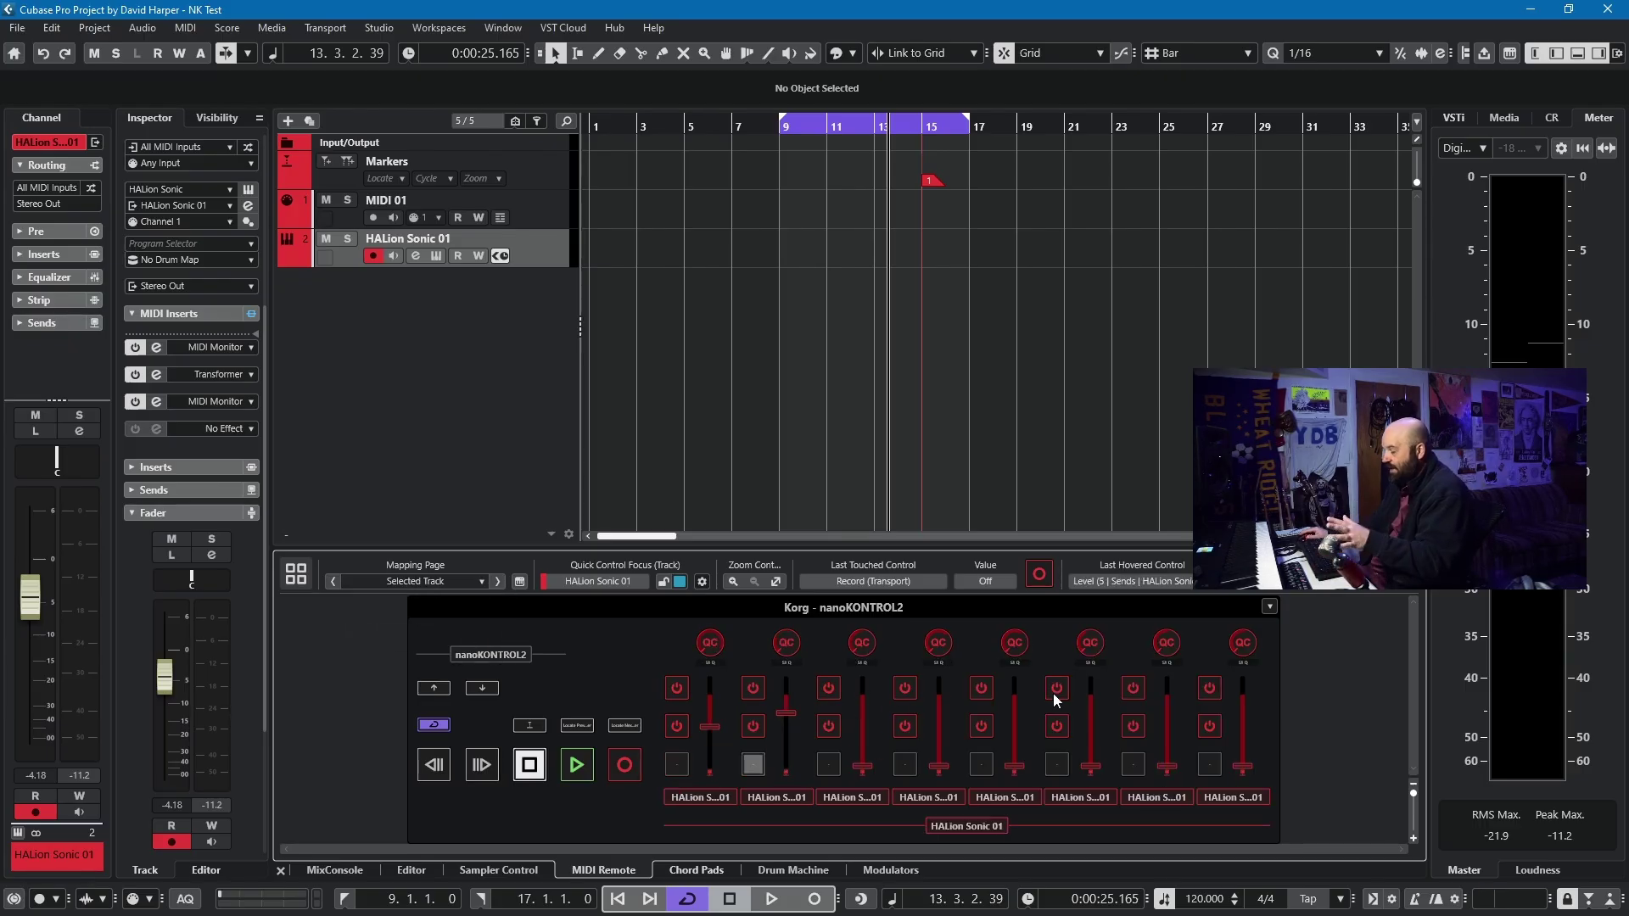
left_click(476, 583)
left_click(464, 658)
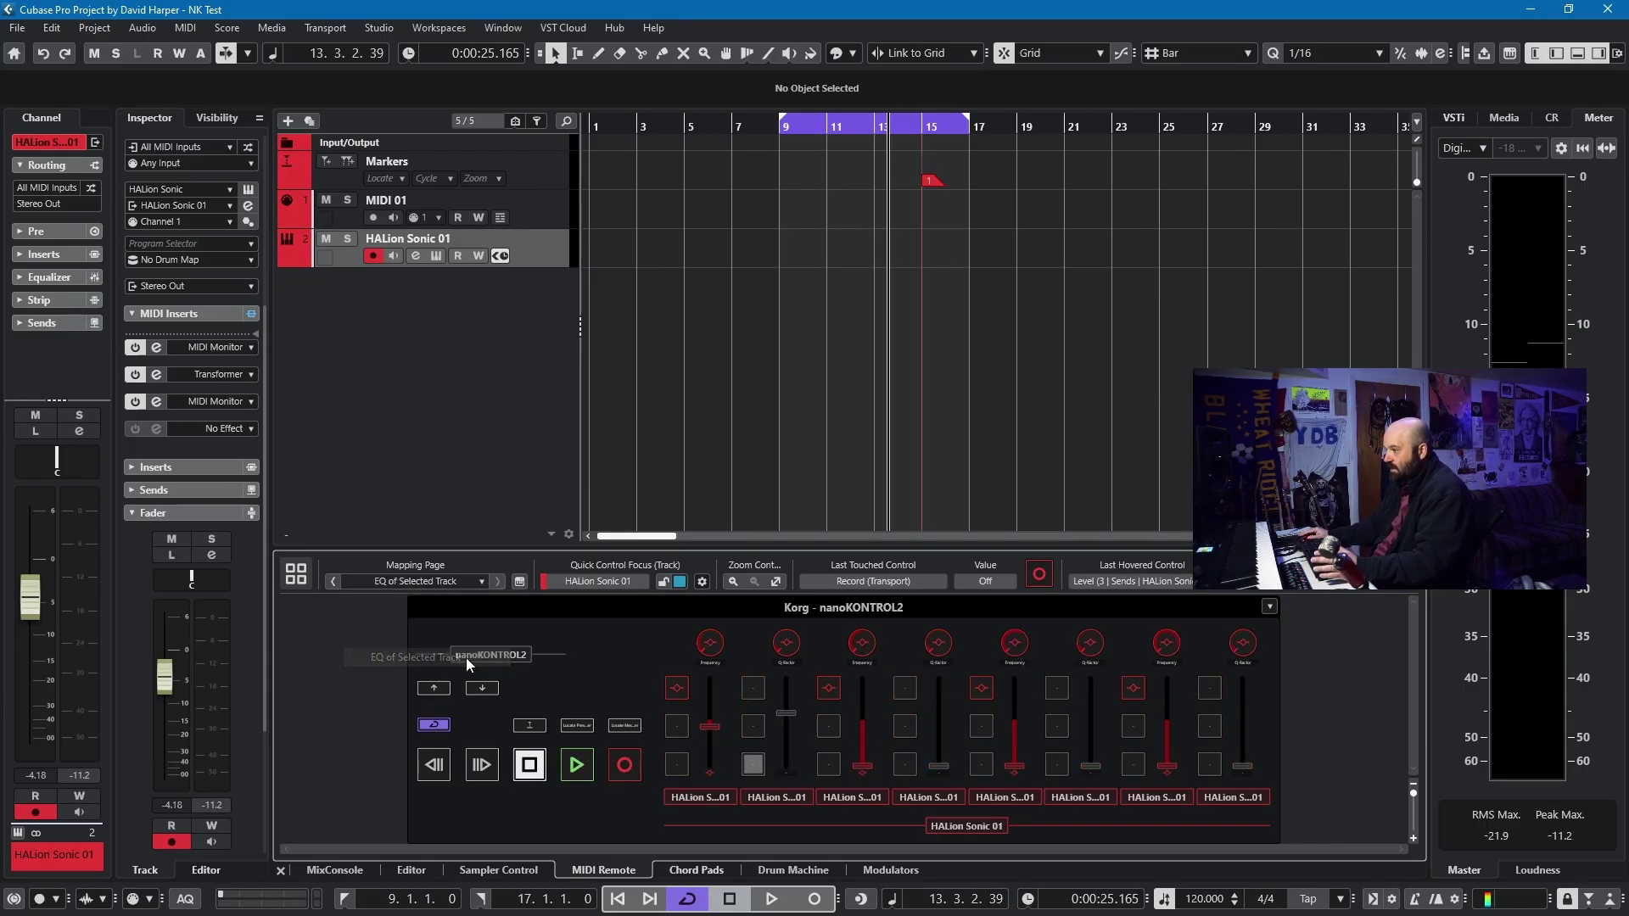
left_click(296, 573)
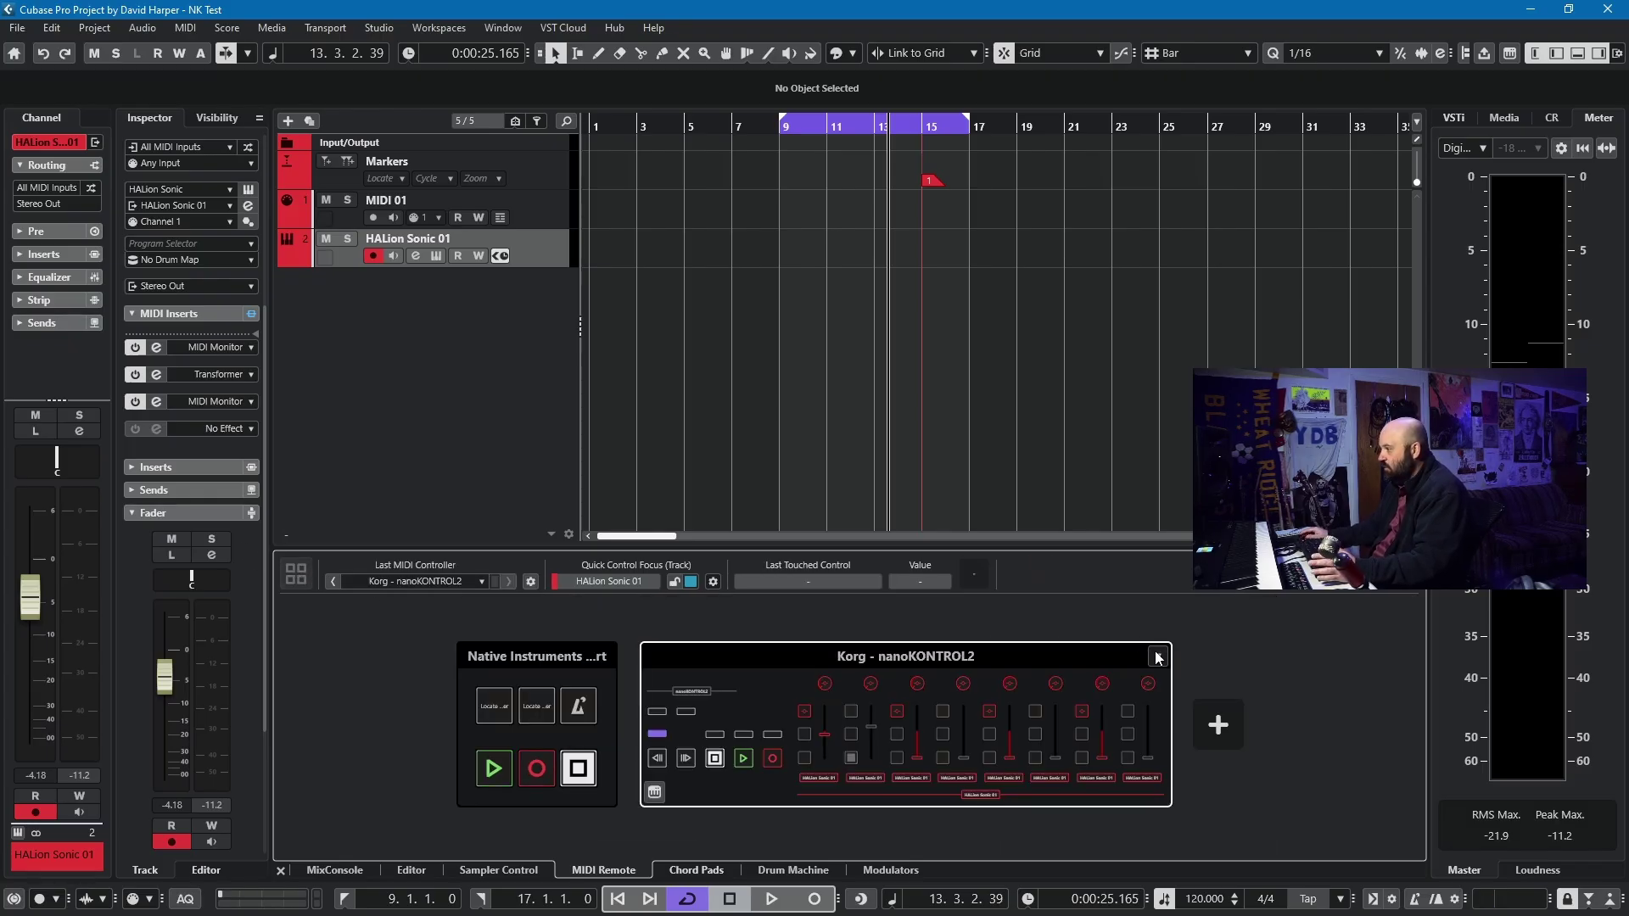
Disable Steinberg's nanoKONTROL2 script and re-enable the custom NanoKONTROL2 script.
left_click(1158, 655)
left_click(1228, 797)
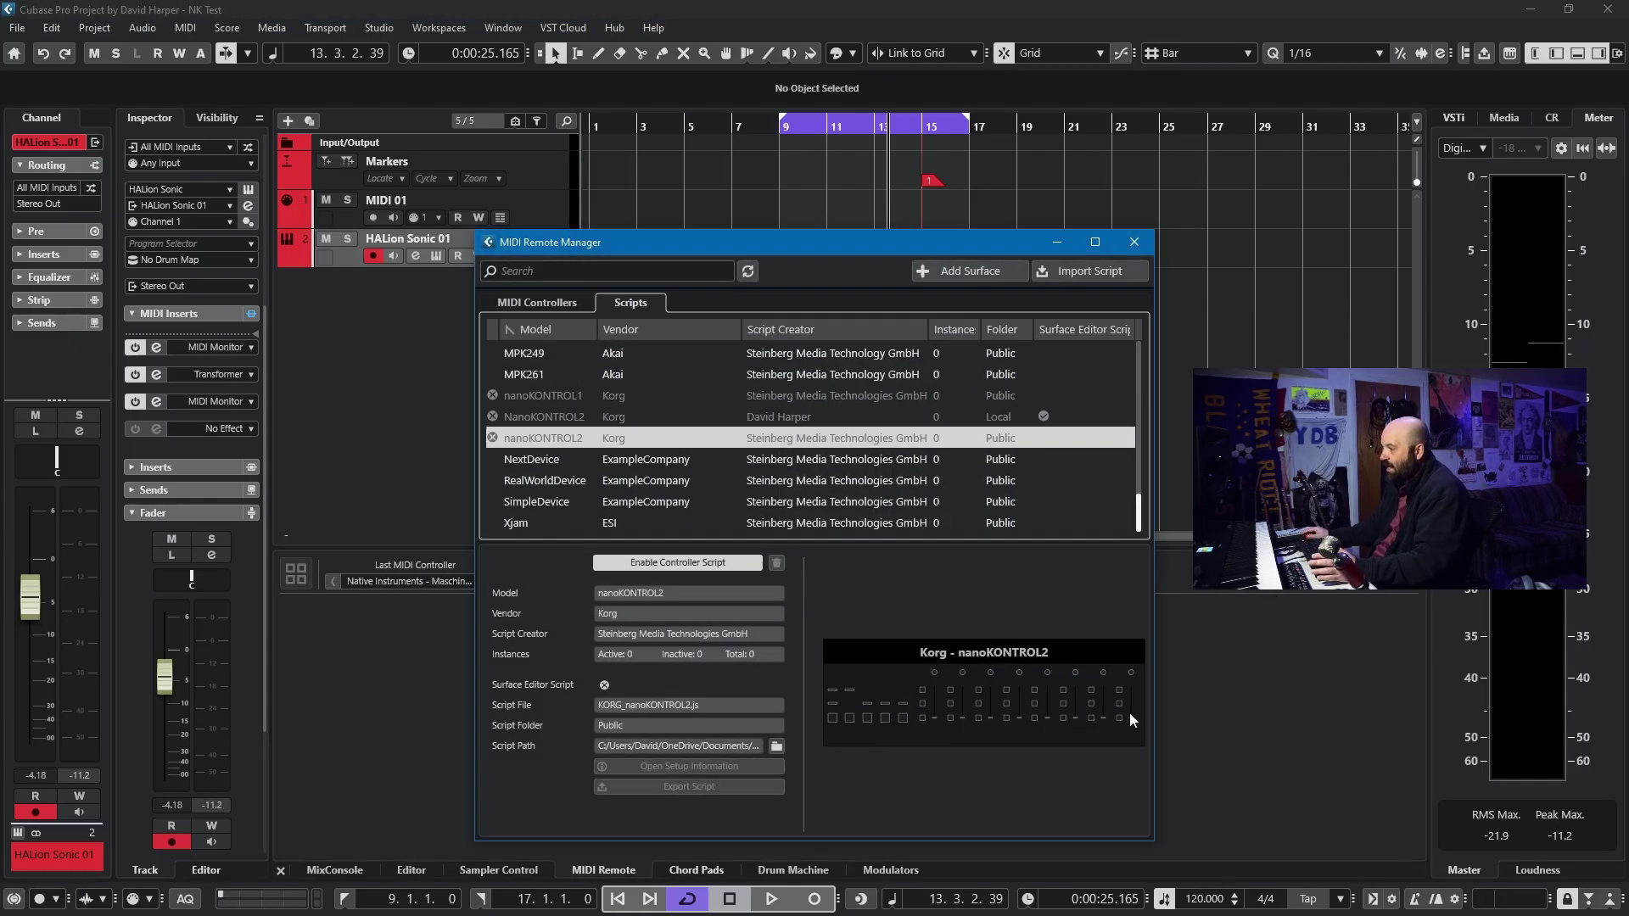
left_click(656, 418)
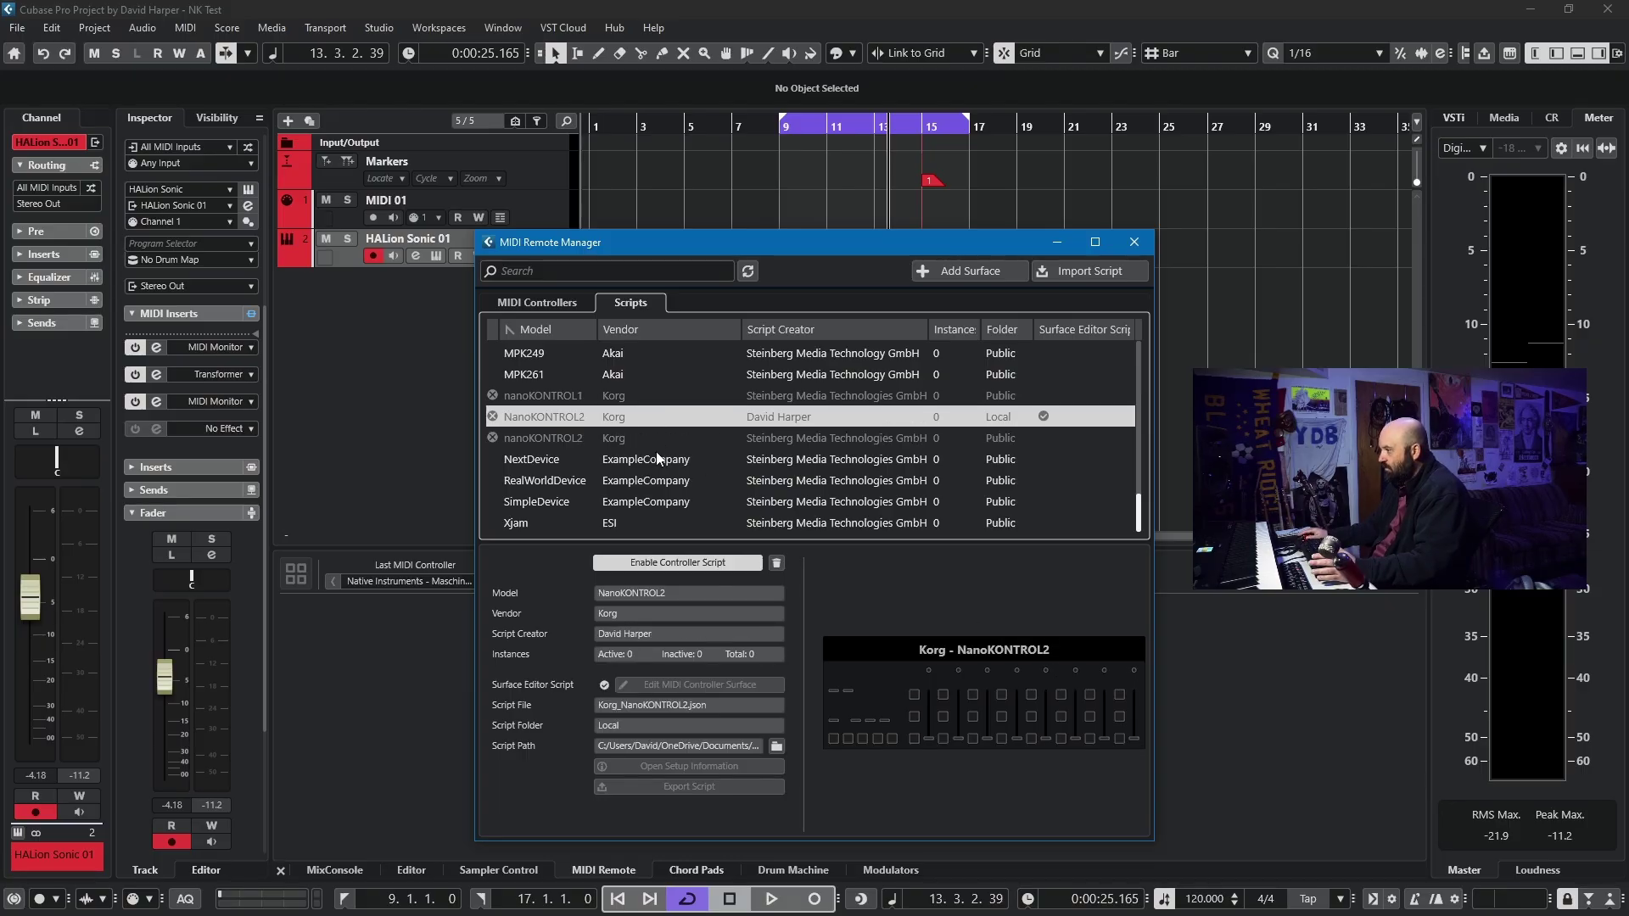
left_click(660, 562)
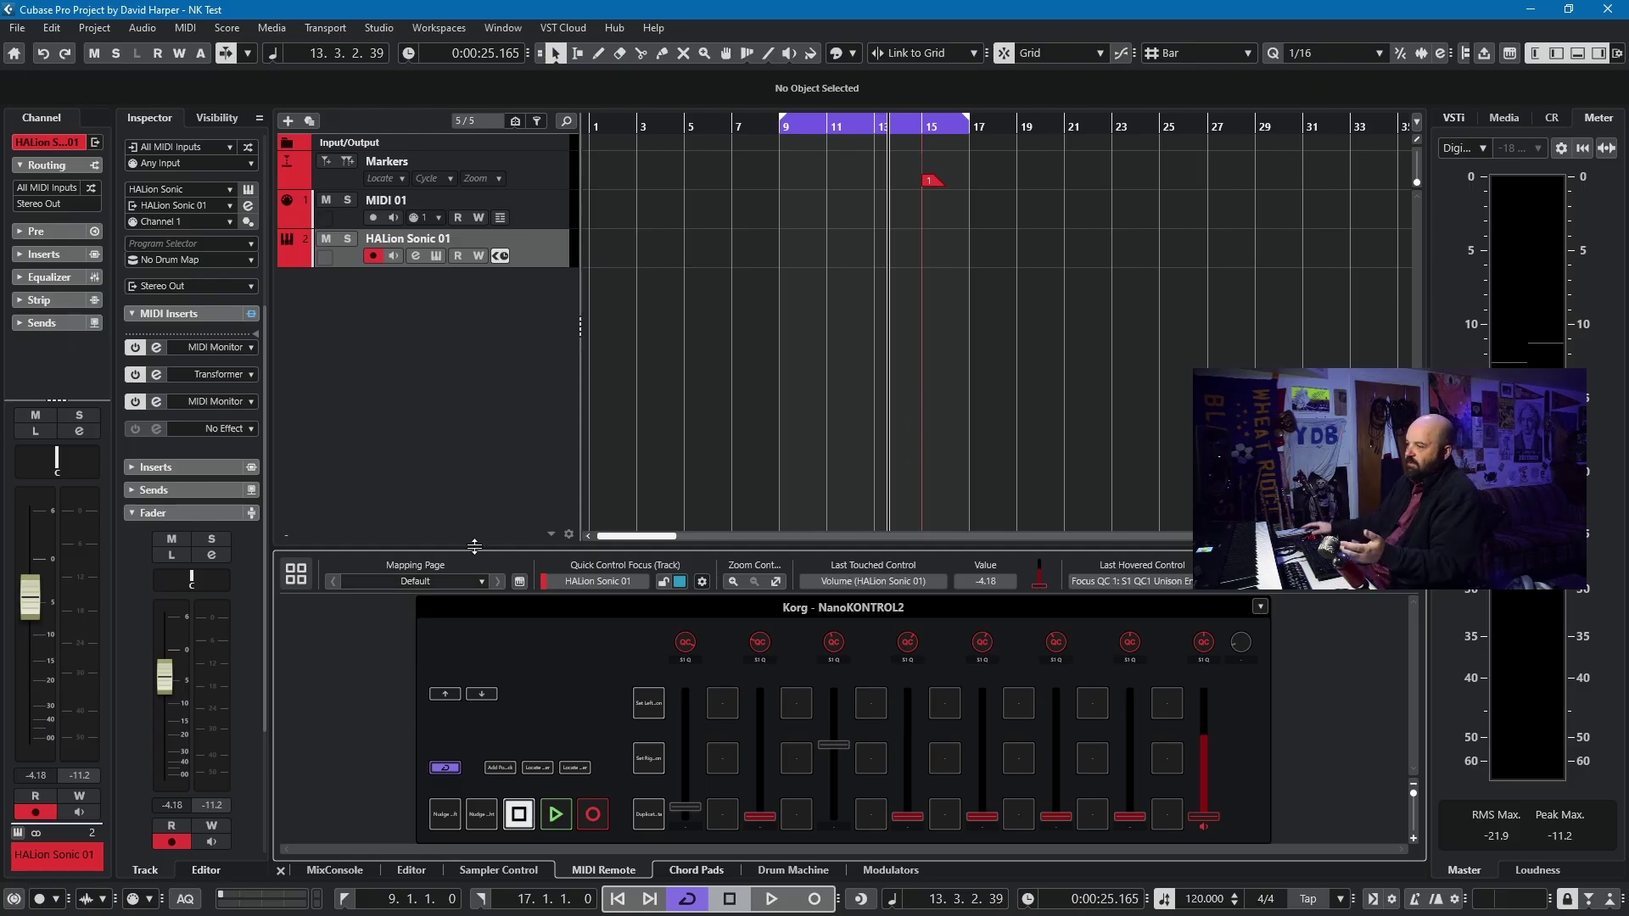
In the Mapping Assistant, start a new mapping page, then cancel it without adding.
left_click(519, 582)
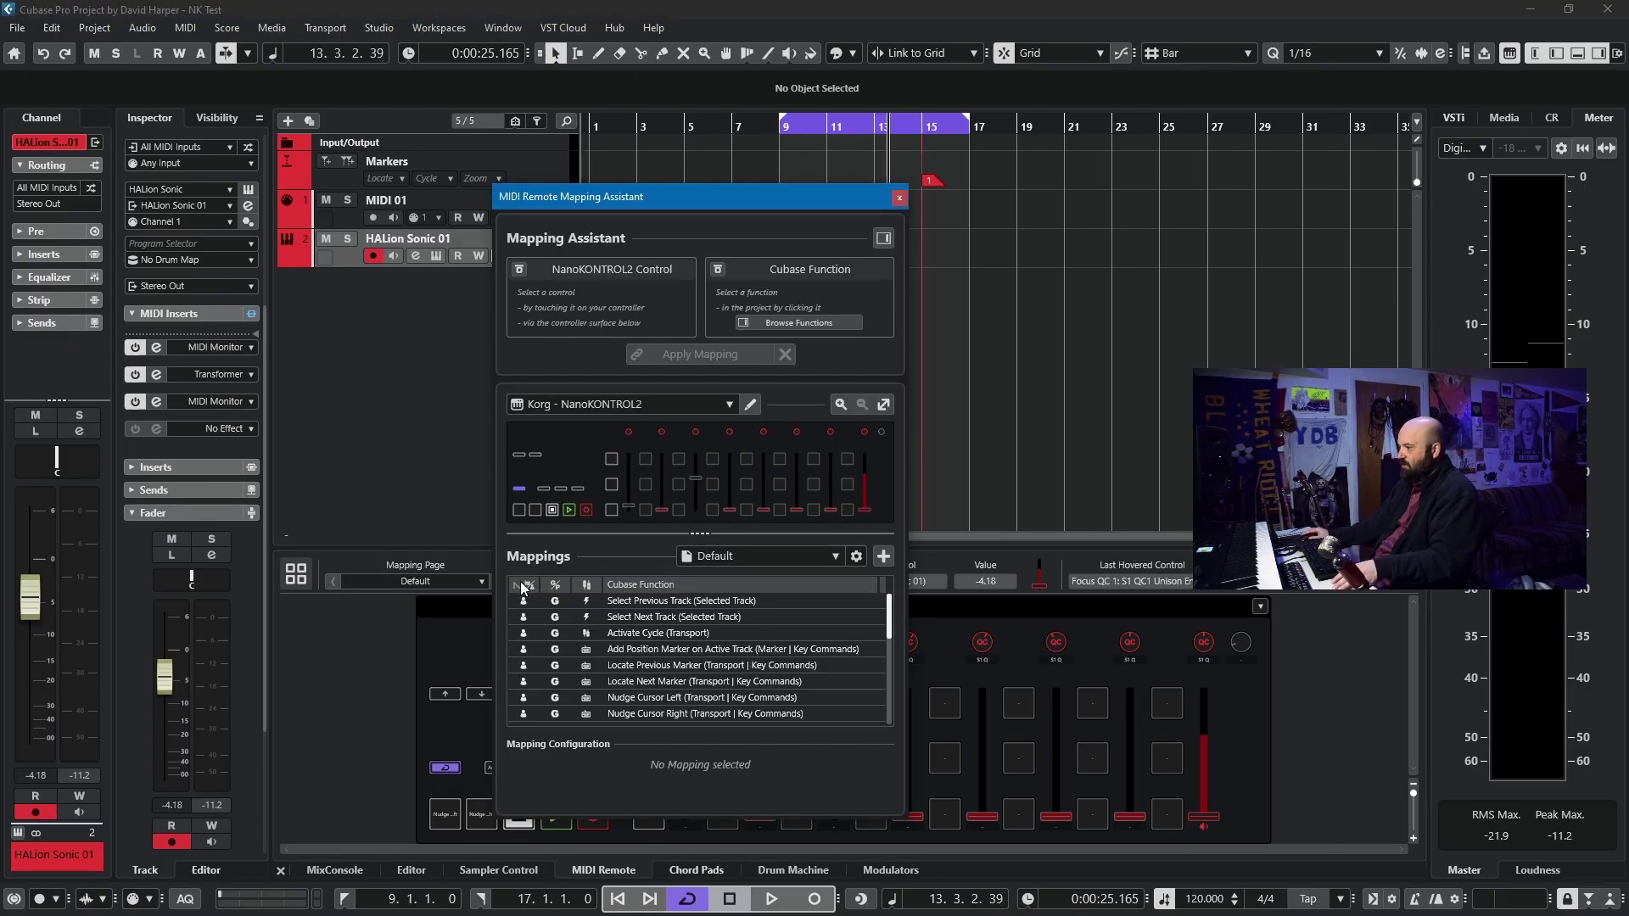
left_click(883, 556)
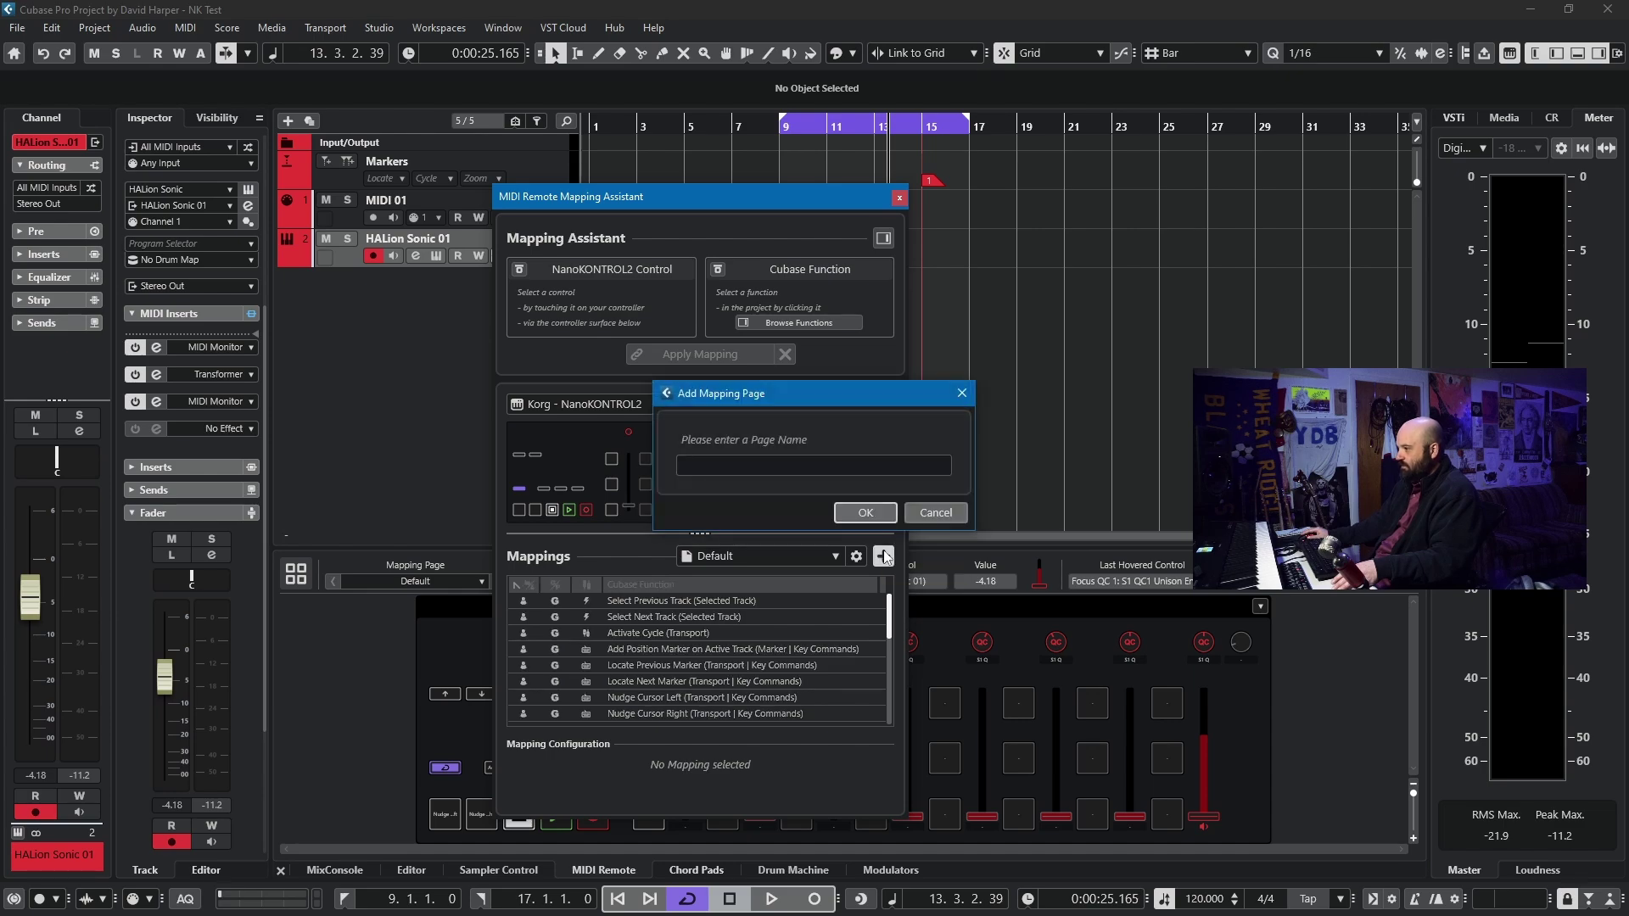
left_click(784, 470)
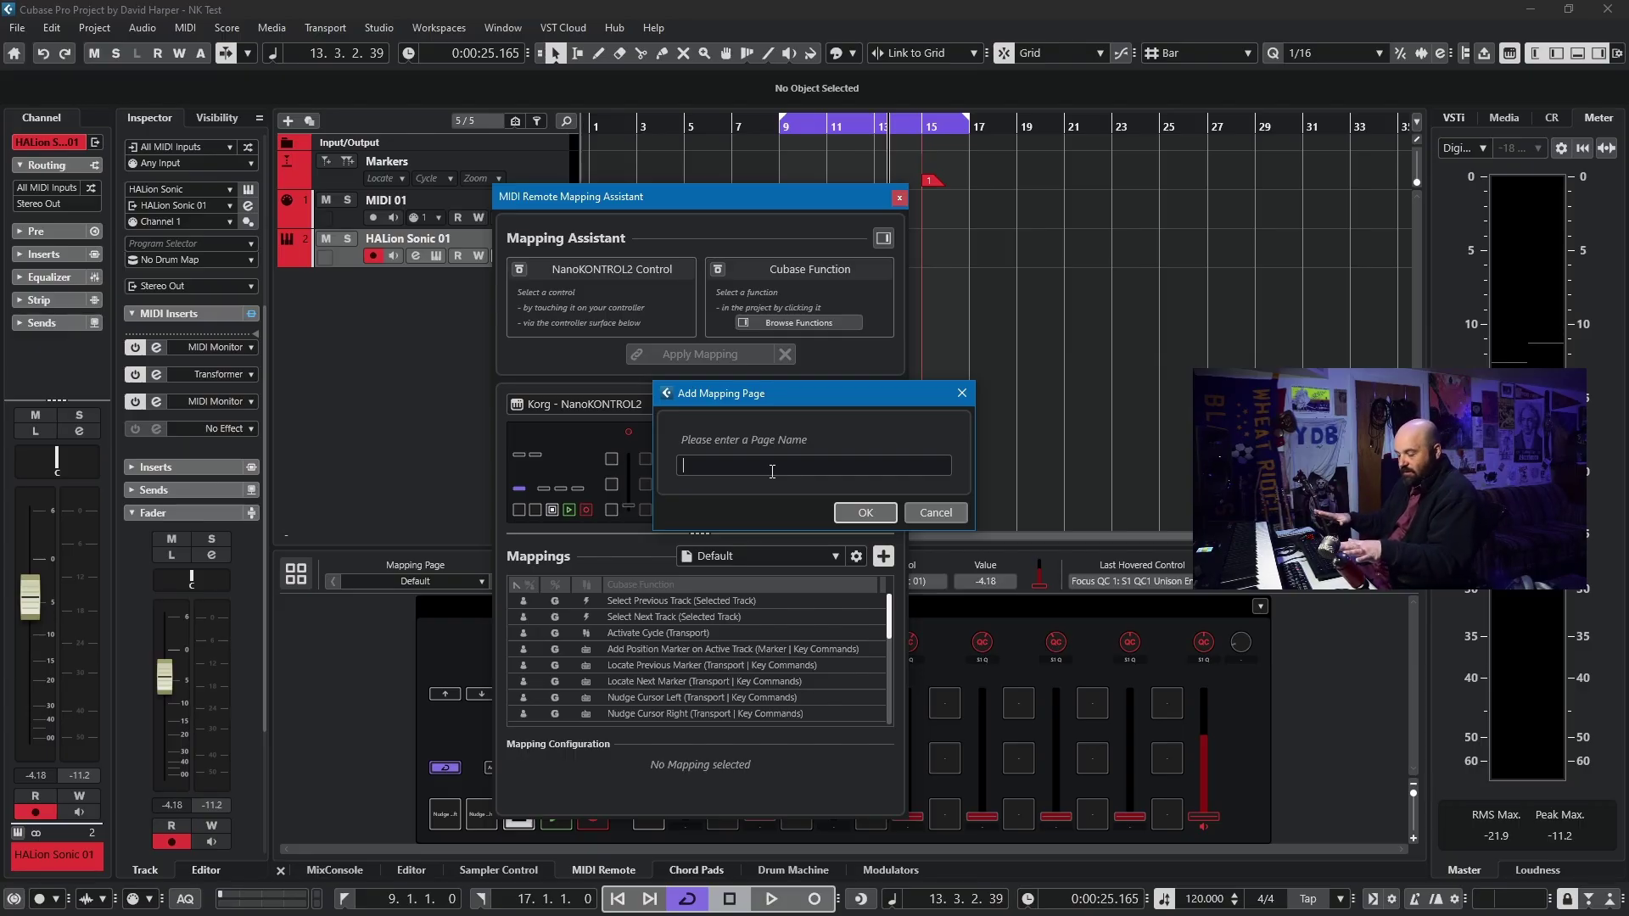
left_click(961, 393)
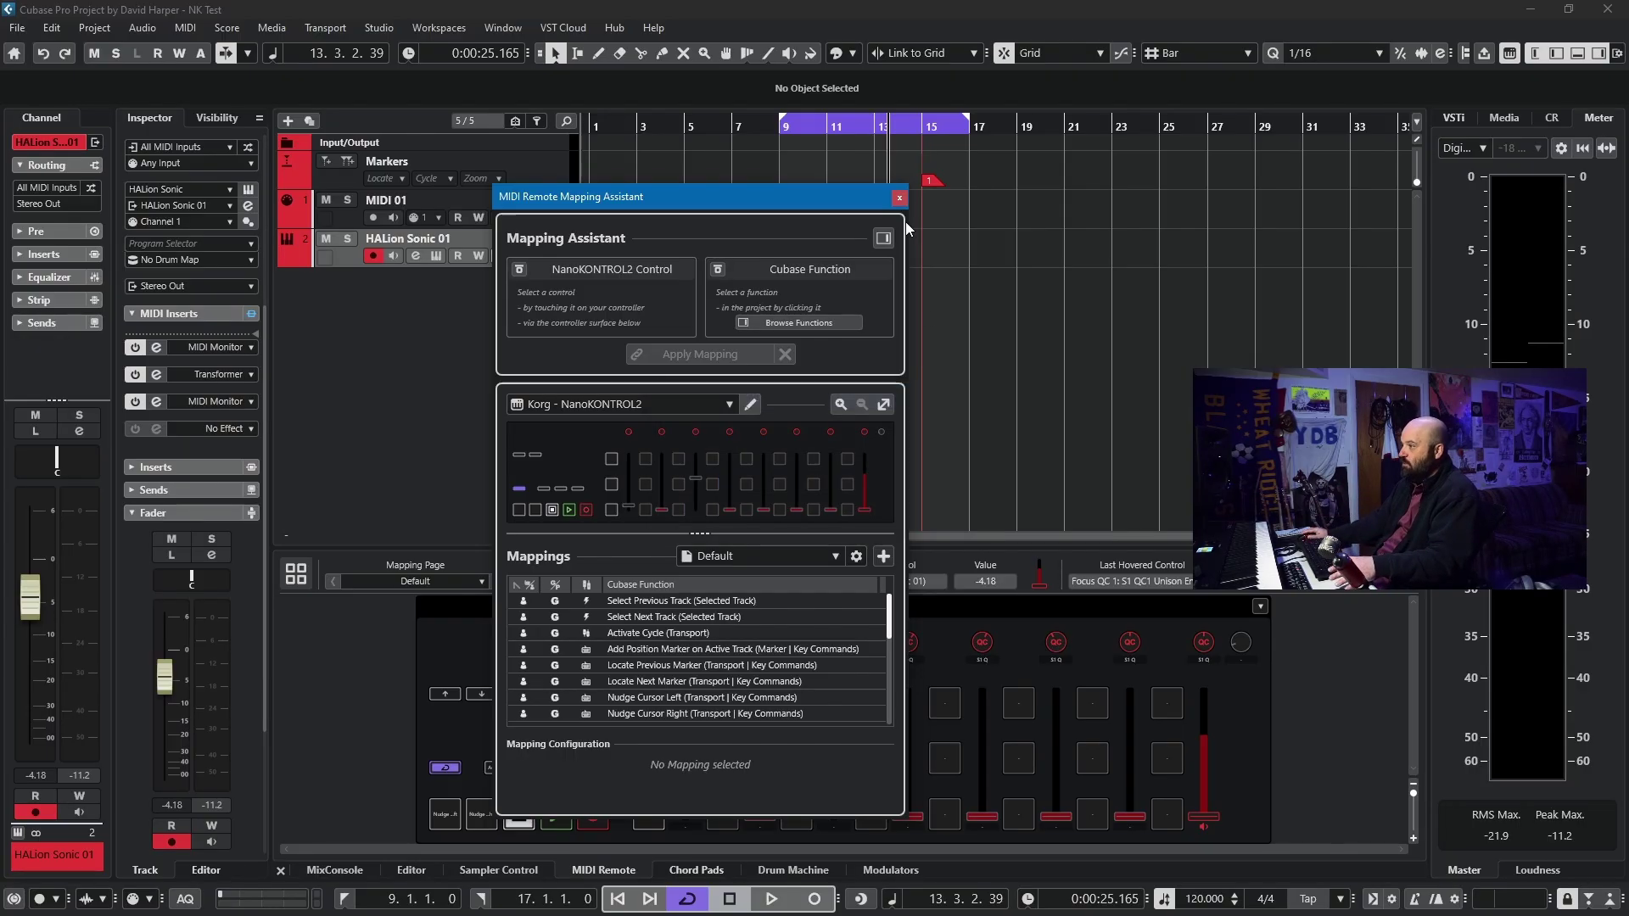
Close the MIDI Remote Mapping Assistant window with its X button.
left_click(899, 196)
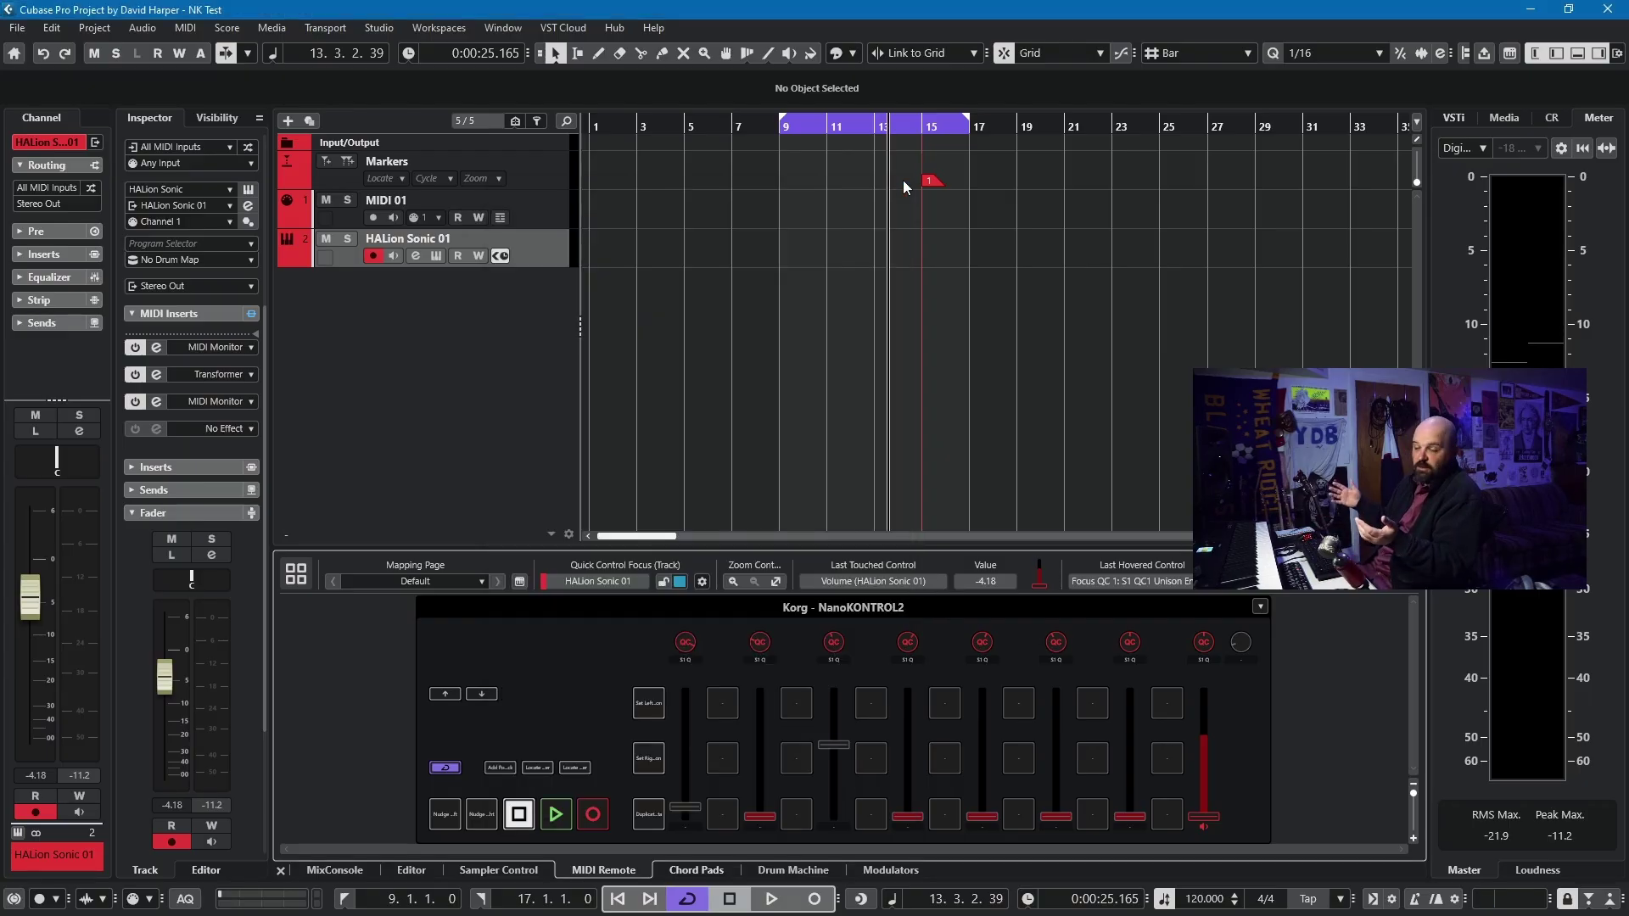